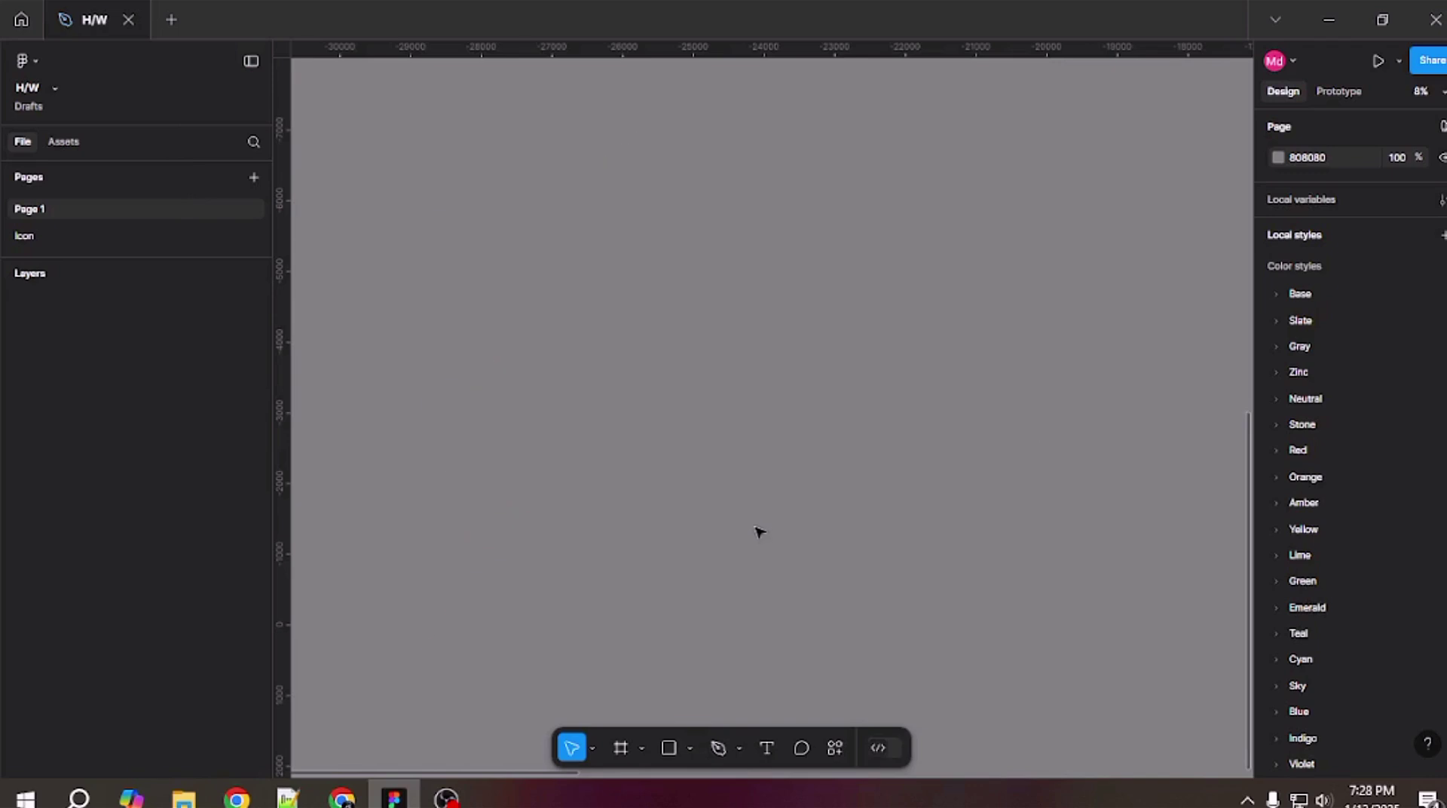
- Search the plugins and widgets for Stark and run Stark - Contrast & Accessibility Checker, repositioning its window over the canvas
key(ctrl+k)
click(618, 467)
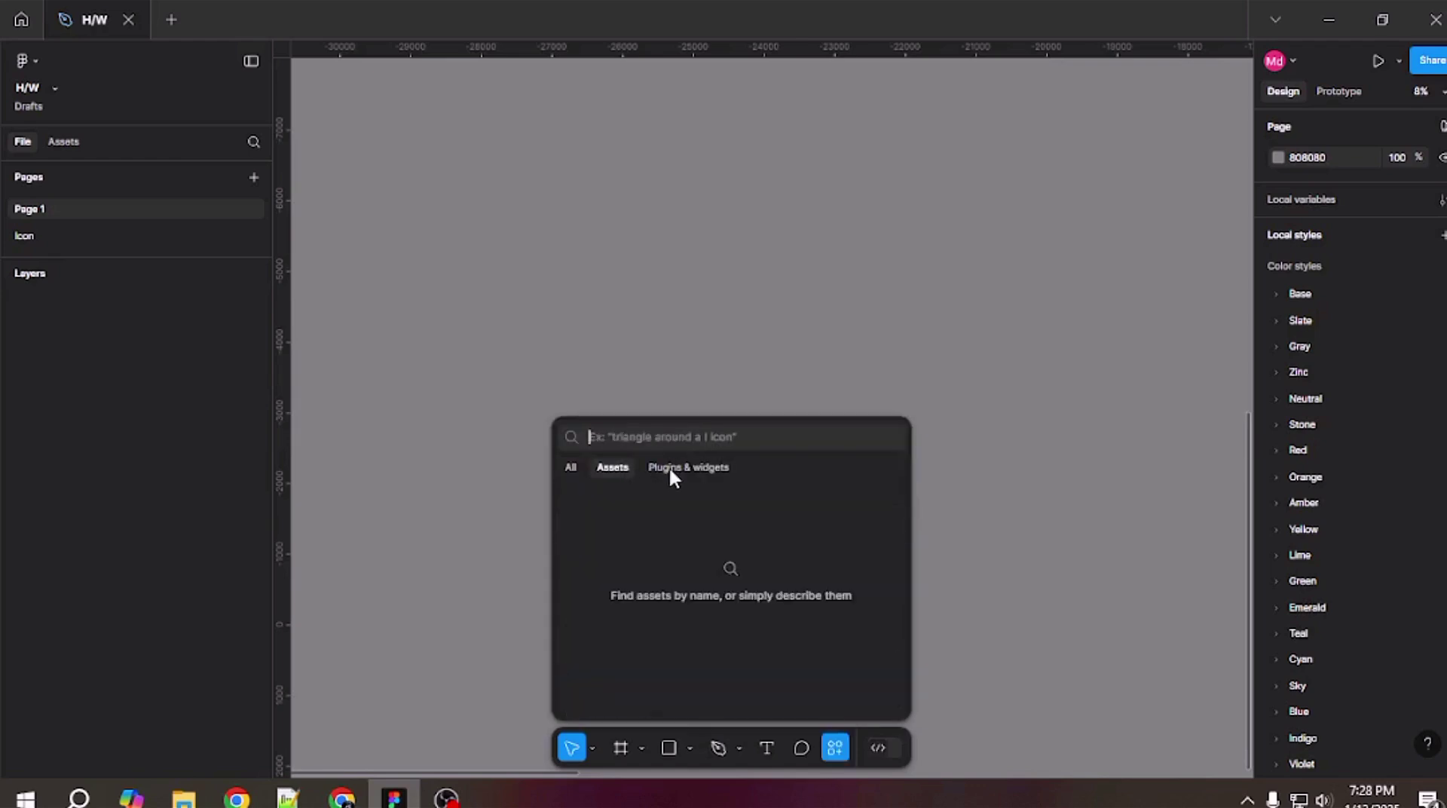
click(678, 465)
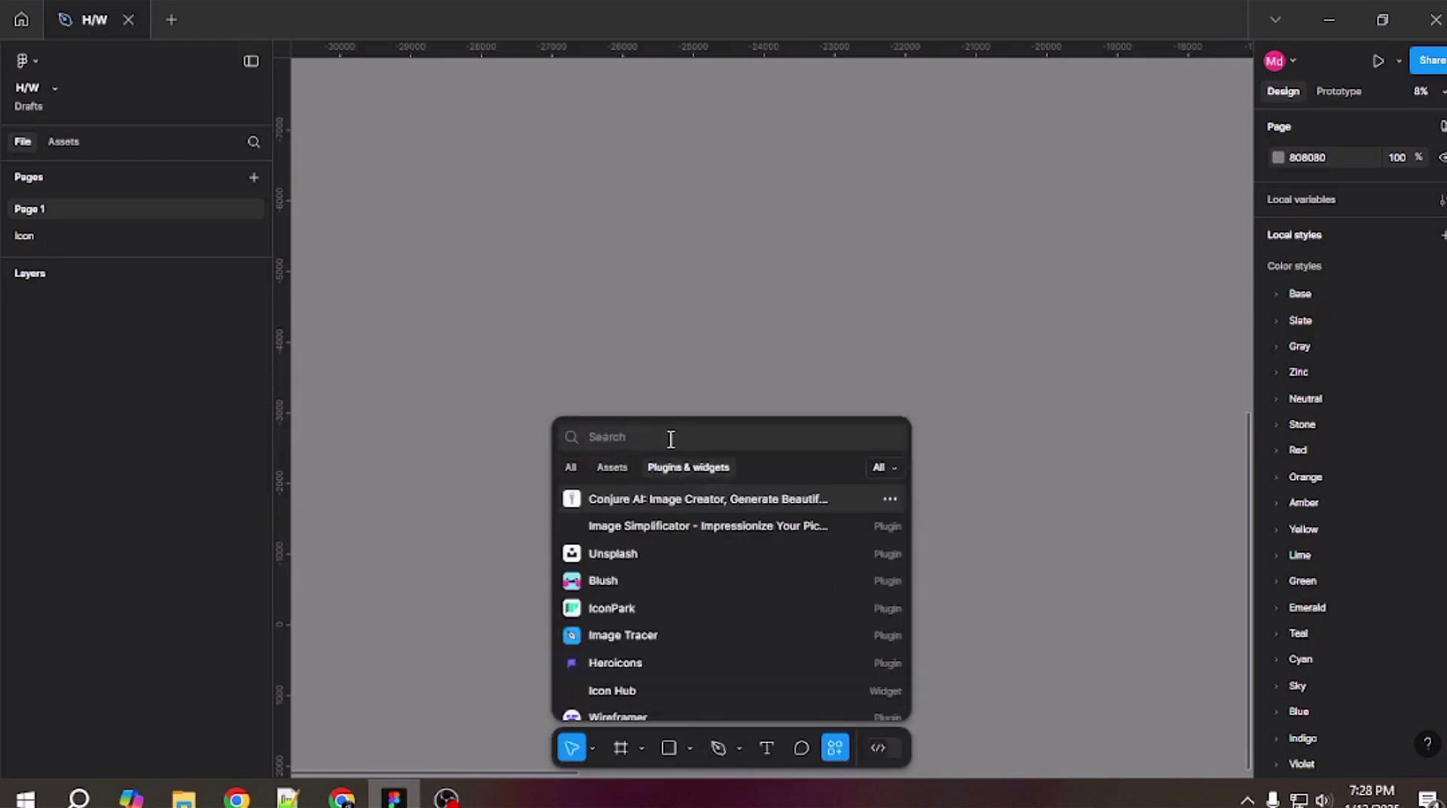
text(Stark)
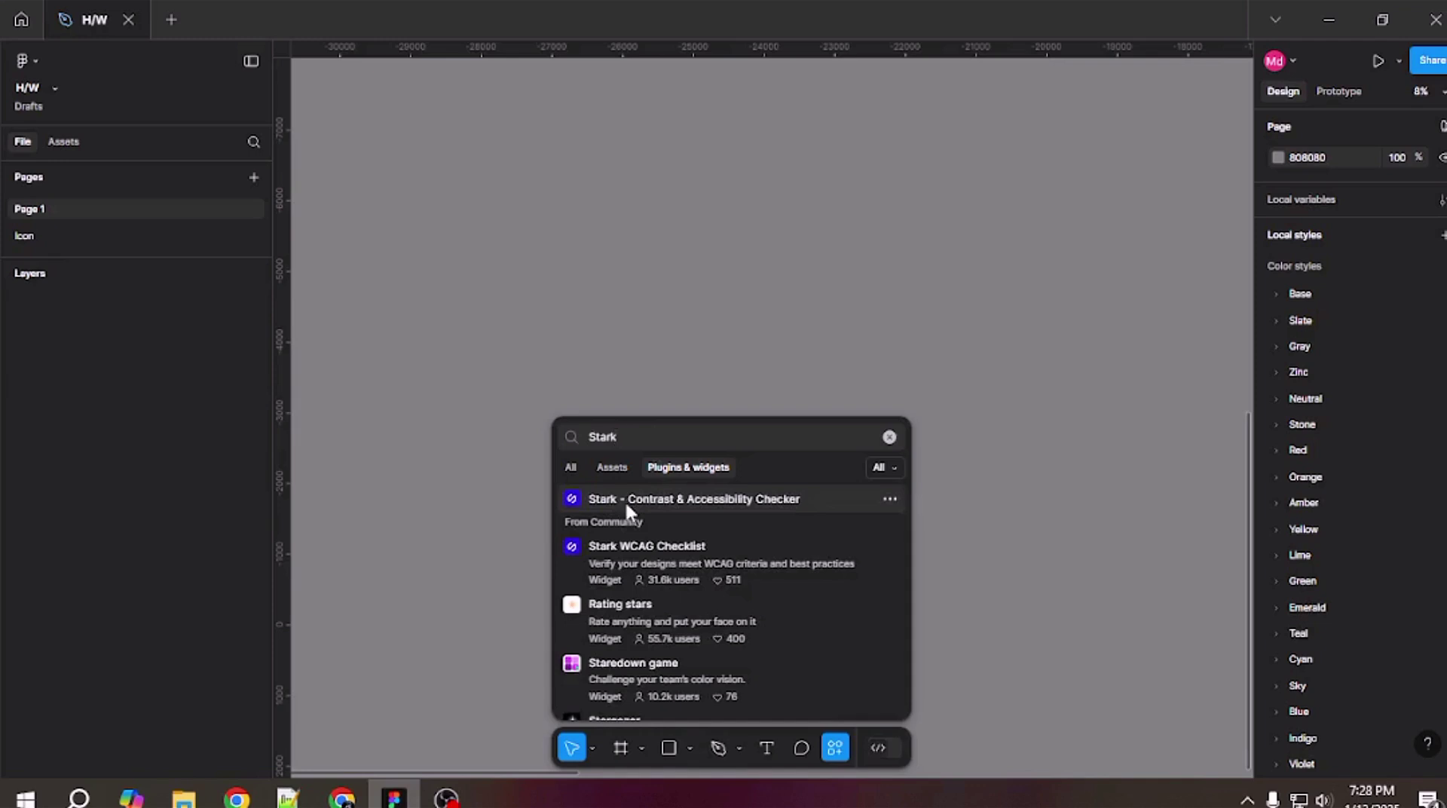
click(625, 500)
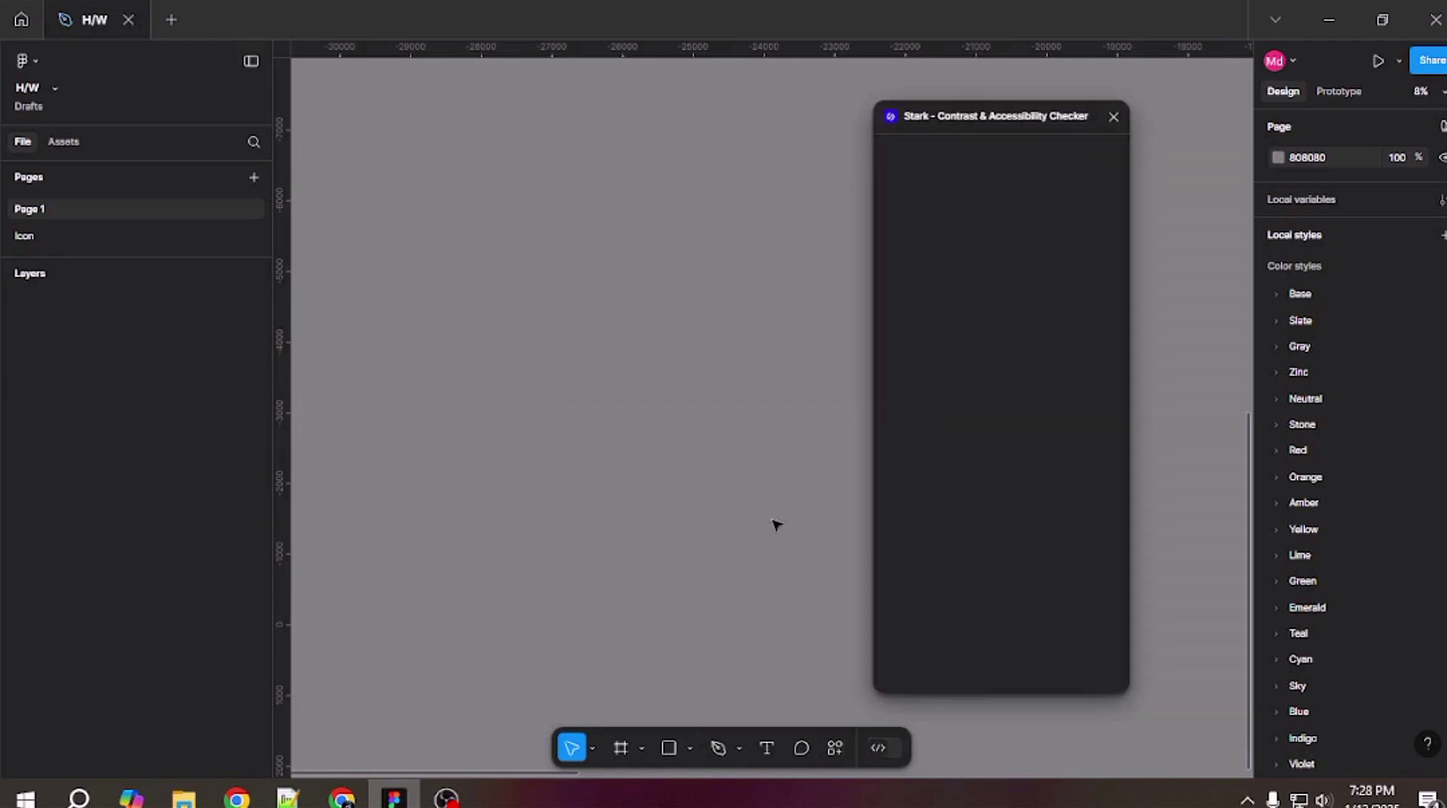
drag(991, 119, 616, 125)
- Find the app screen under the Home Work heading and select its iPhone 13 & 14 - 10 frame
scroll(897, 249, down, 5)
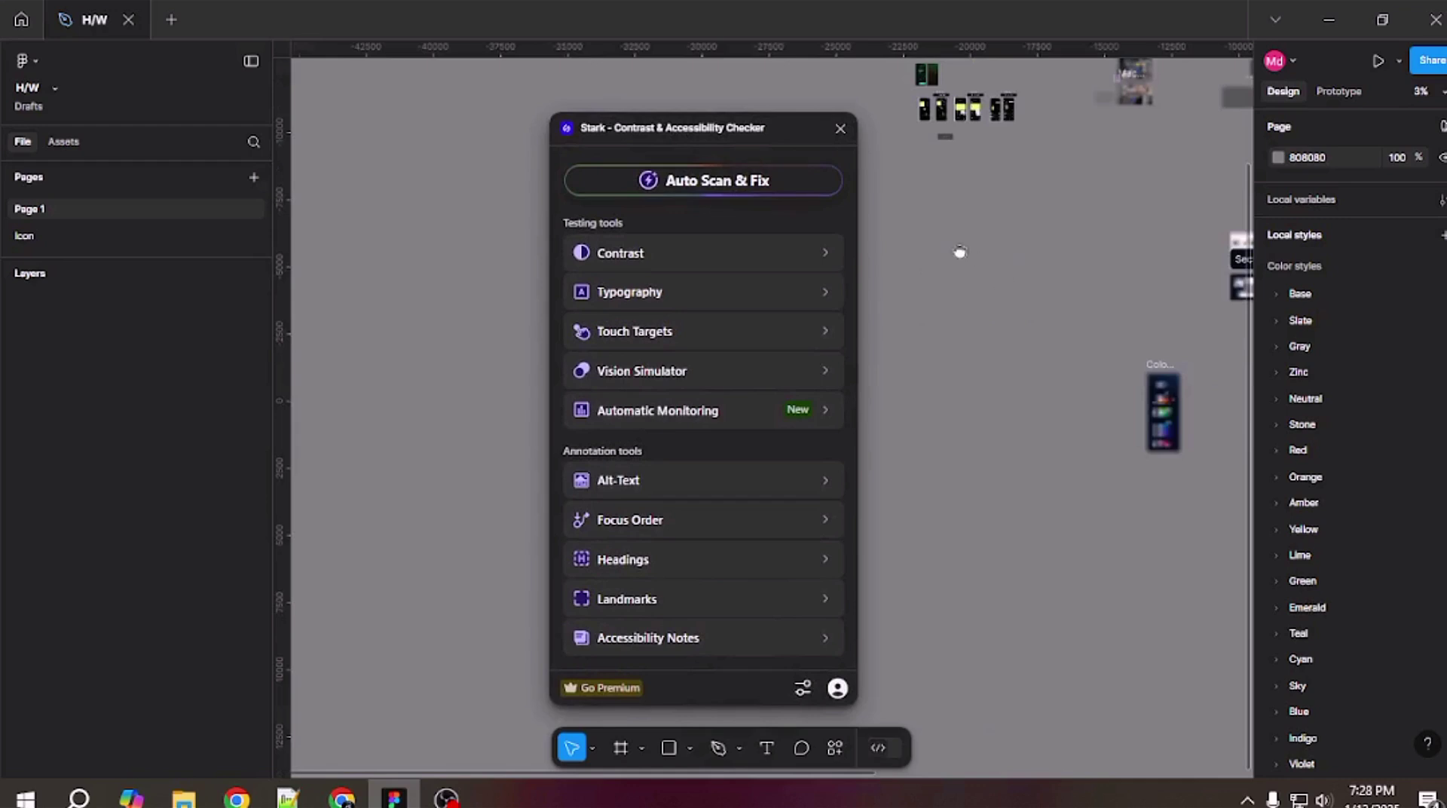
scroll(959, 249, up, 2)
scroll(1007, 372, up, 5)
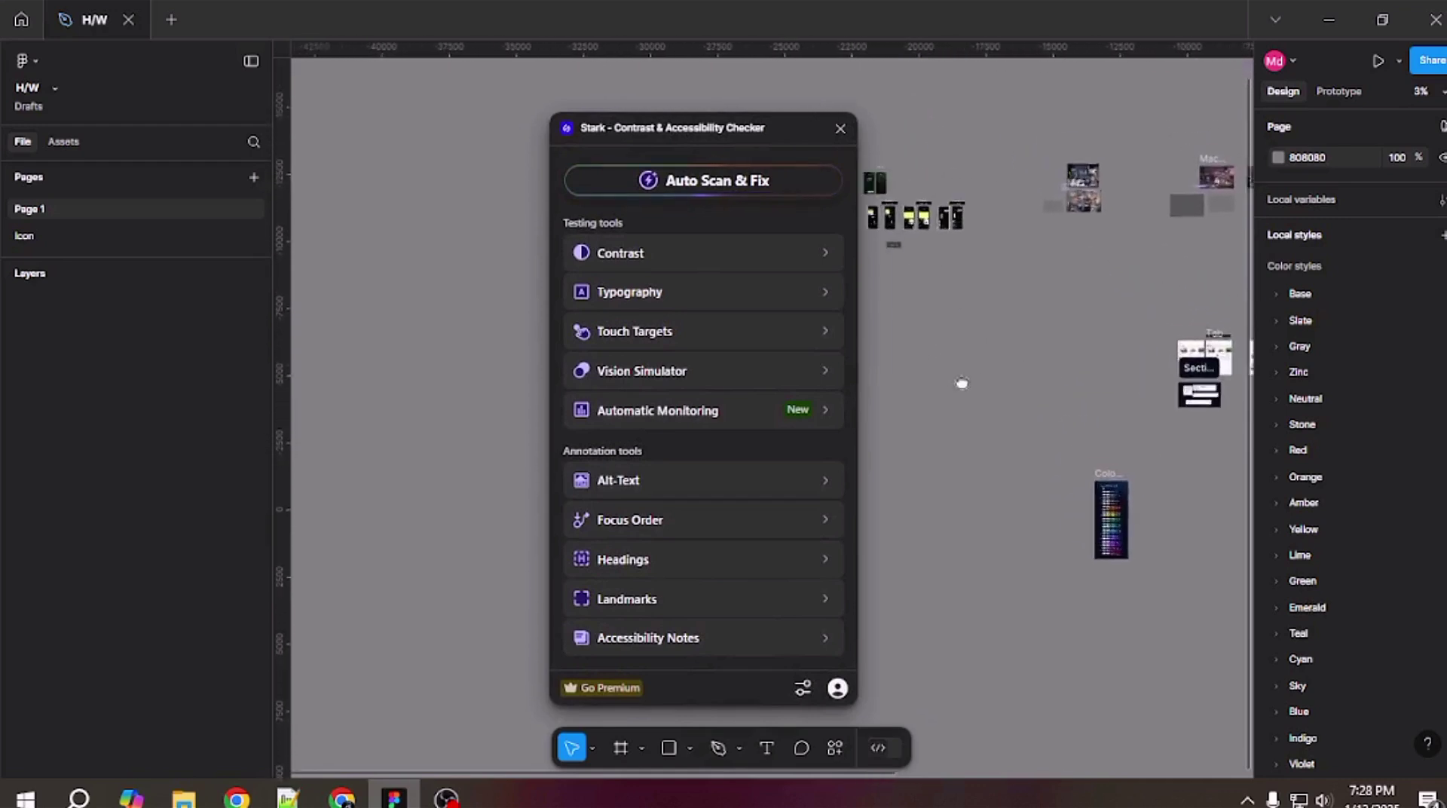
scroll(1015, 310, up, 10)
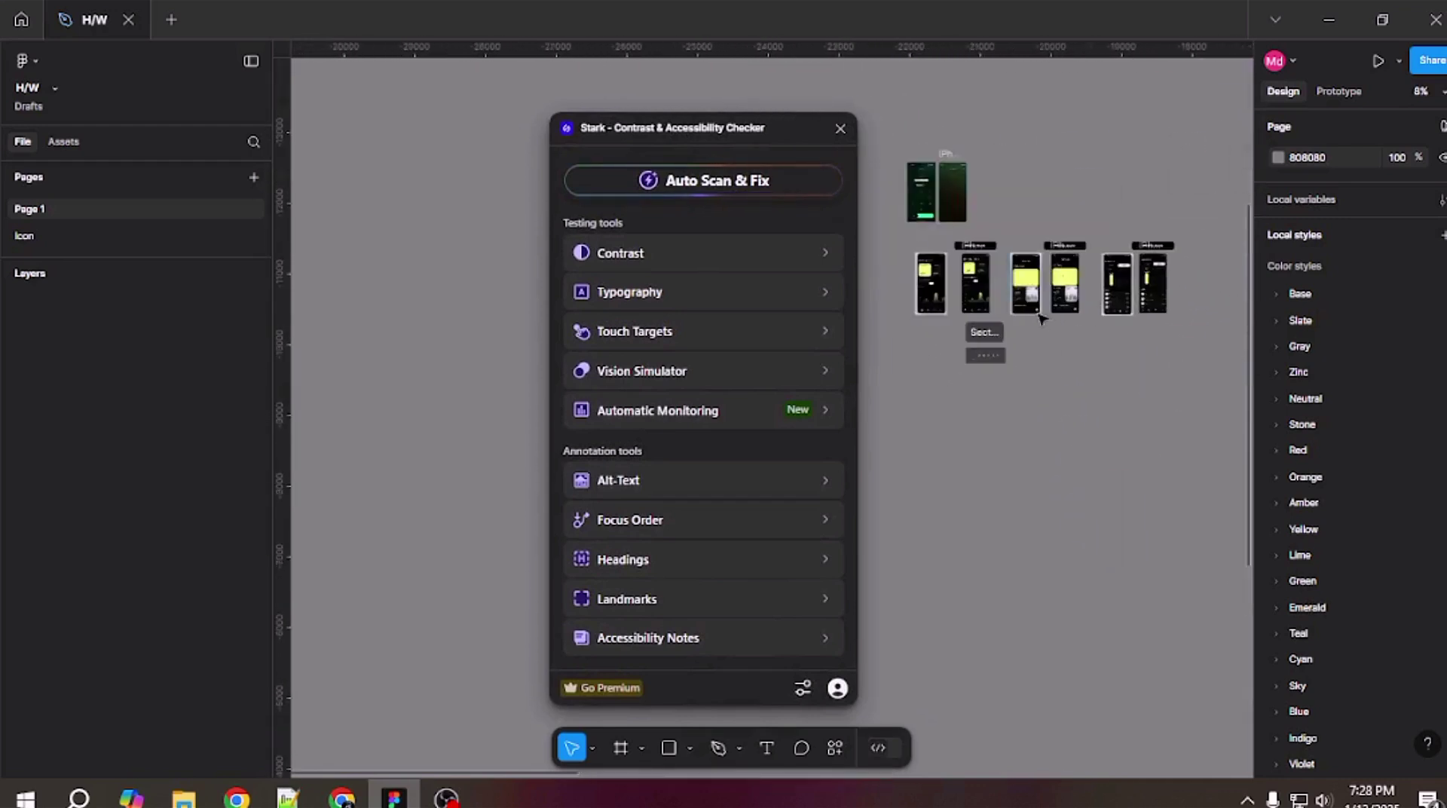
drag(1006, 461, 1167, 600)
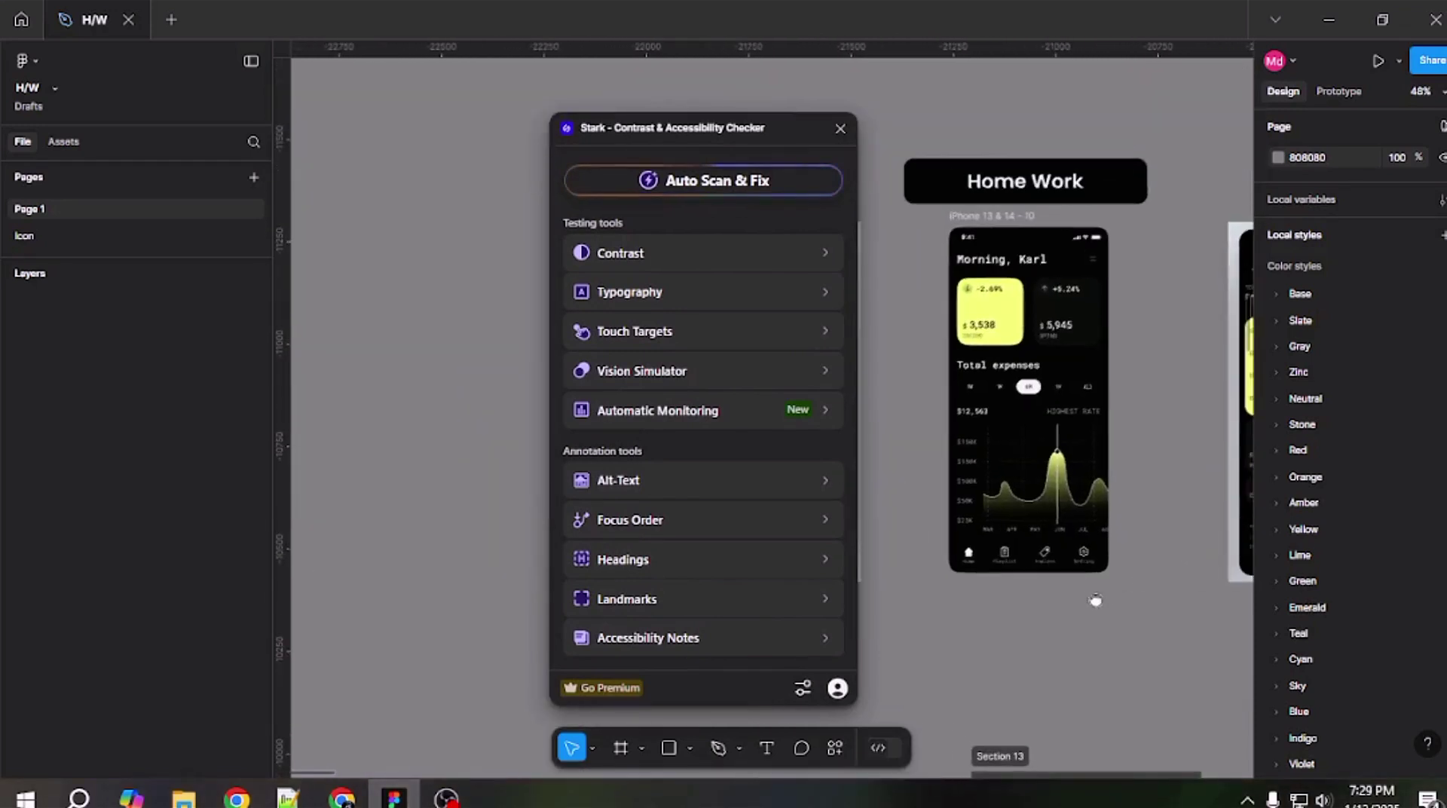
click(986, 218)
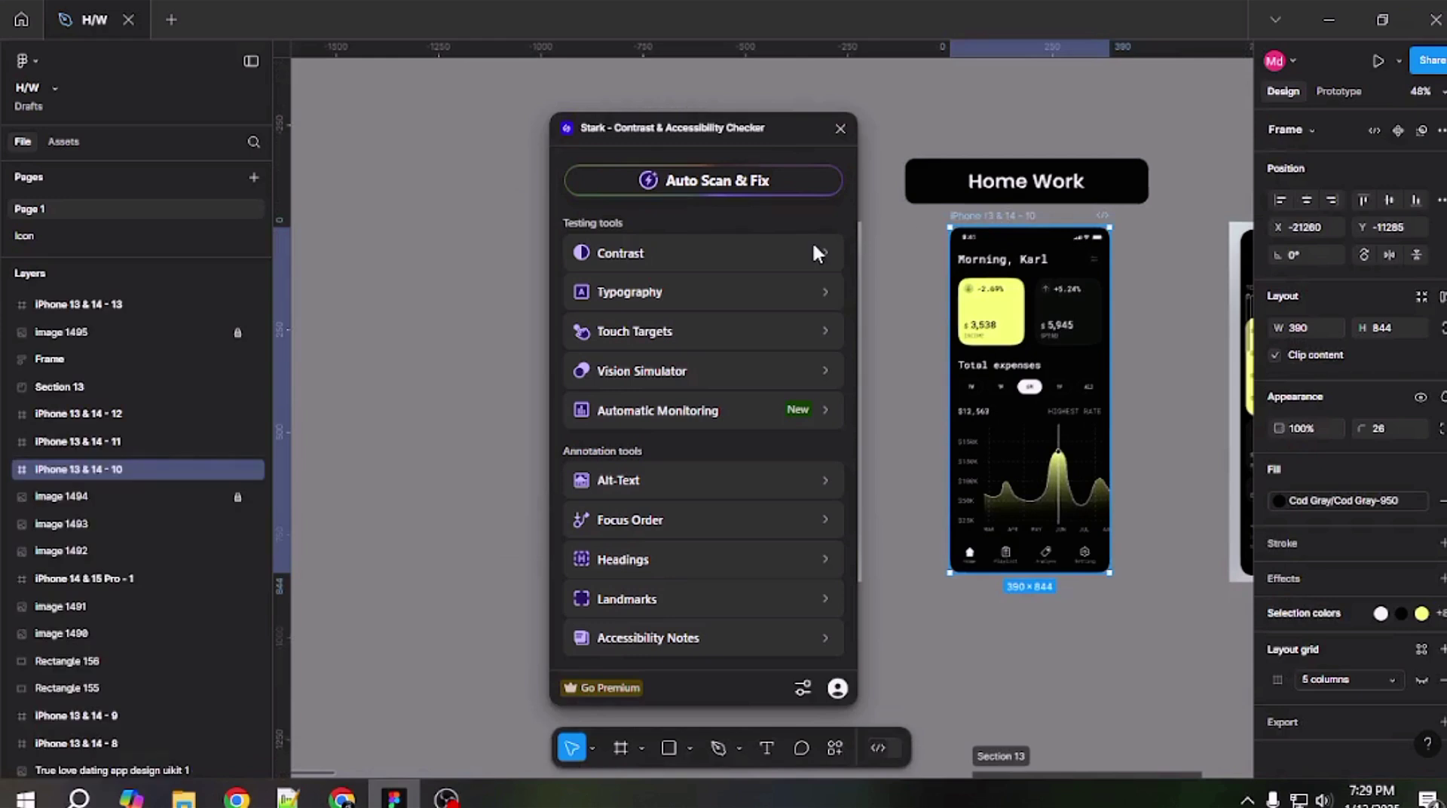
- Check the selected frame with Stark's Contrast tool in both Perceptual Contrast (APCA) and Simple Contrast (WCAG) modes
click(663, 250)
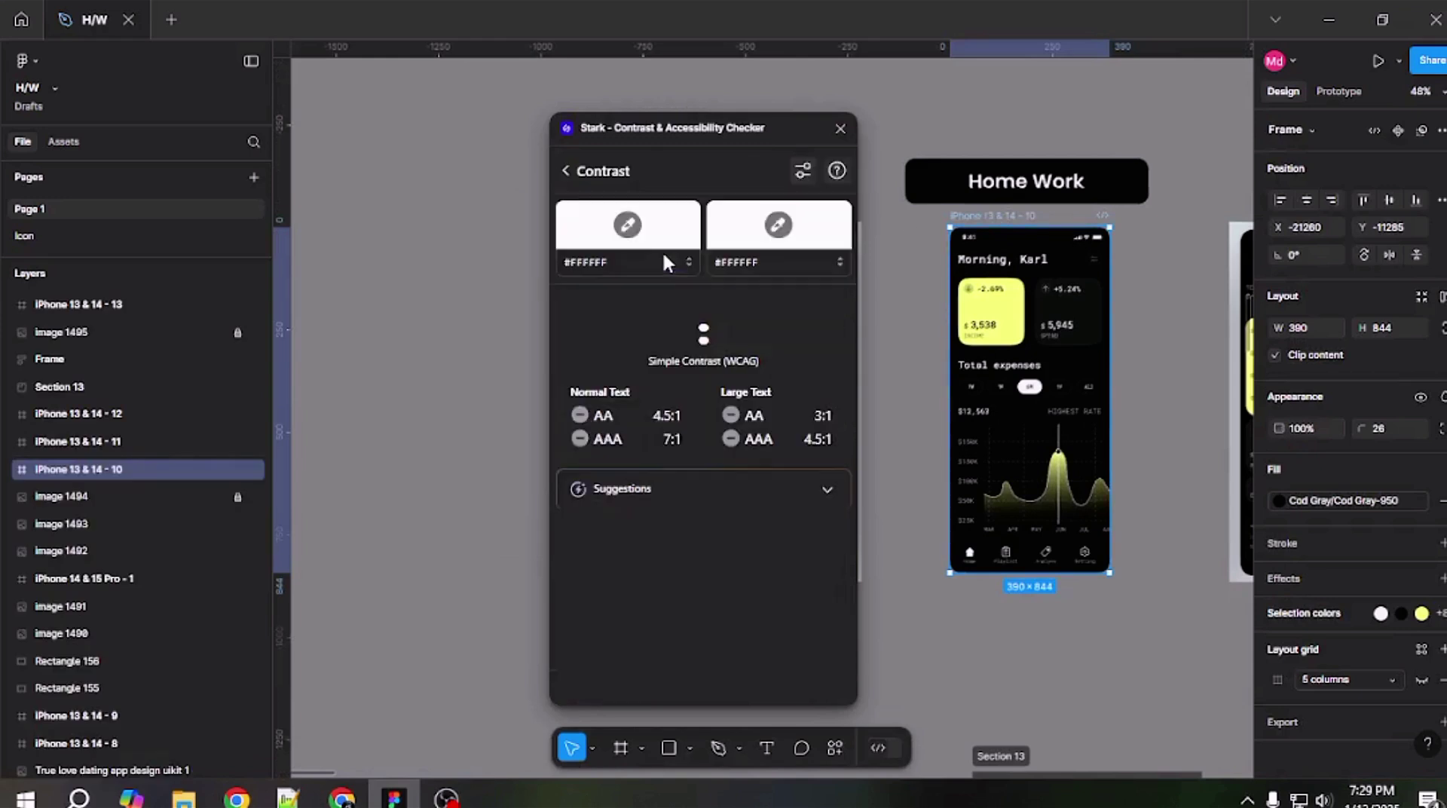
click(749, 334)
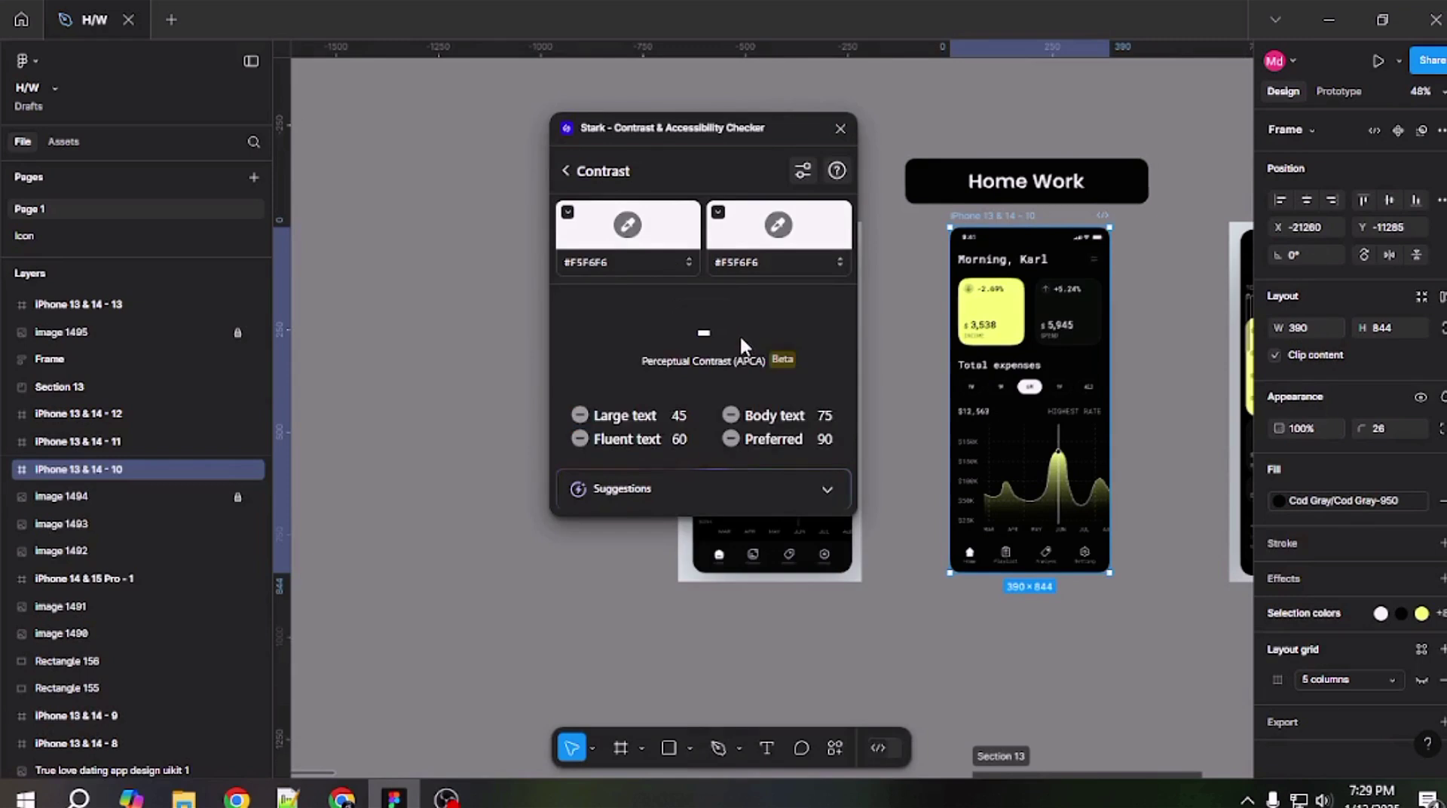
click(566, 172)
click(658, 258)
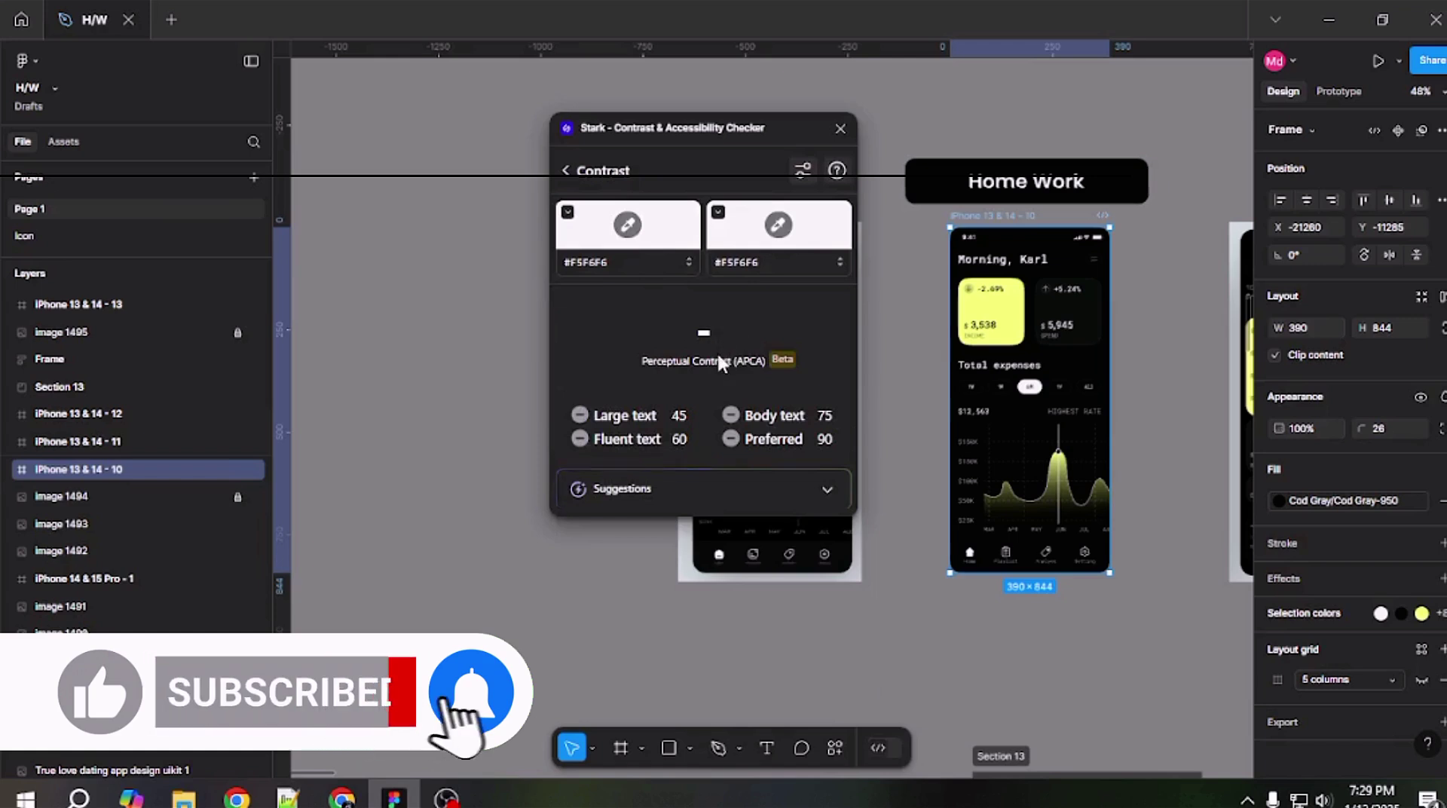
click(703, 333)
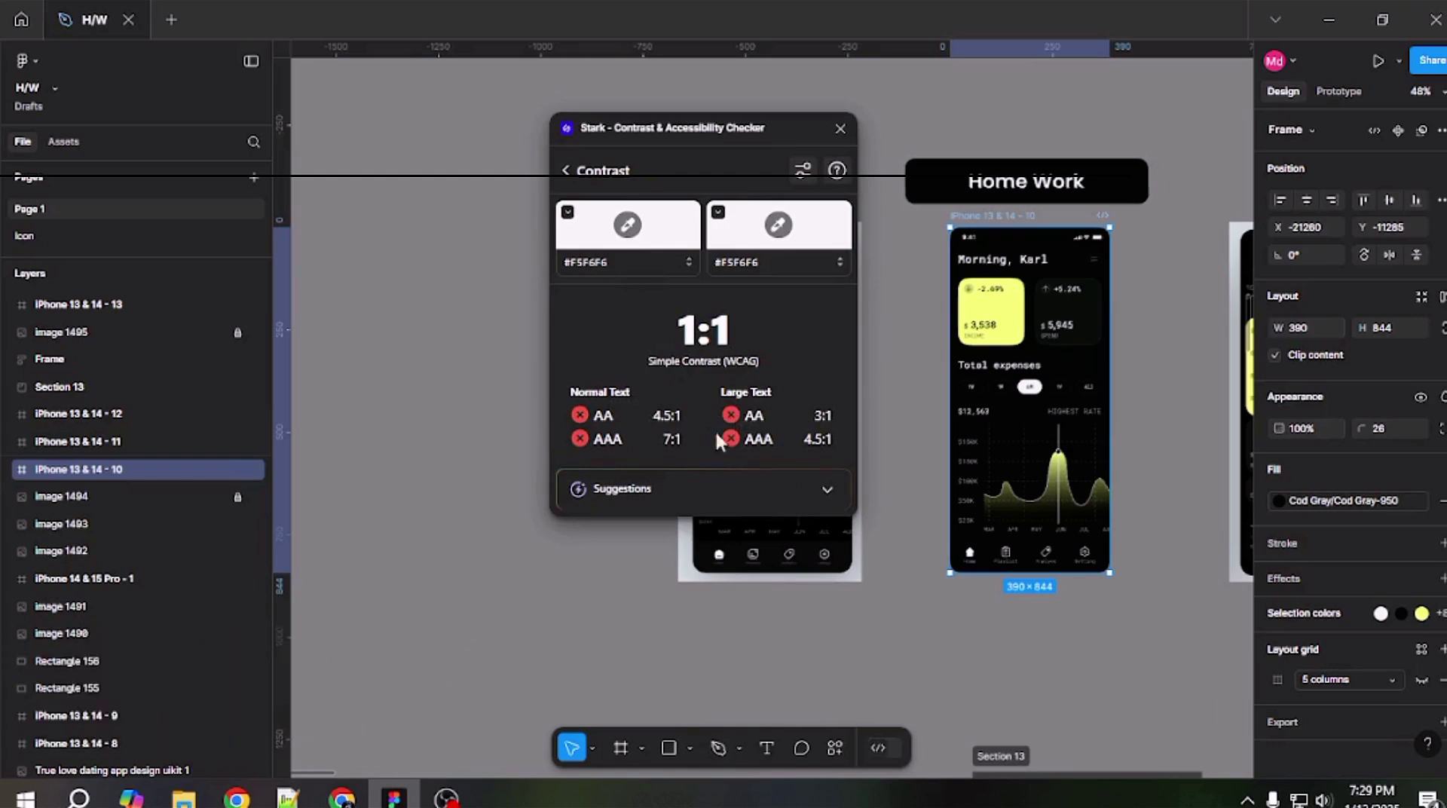
click(573, 169)
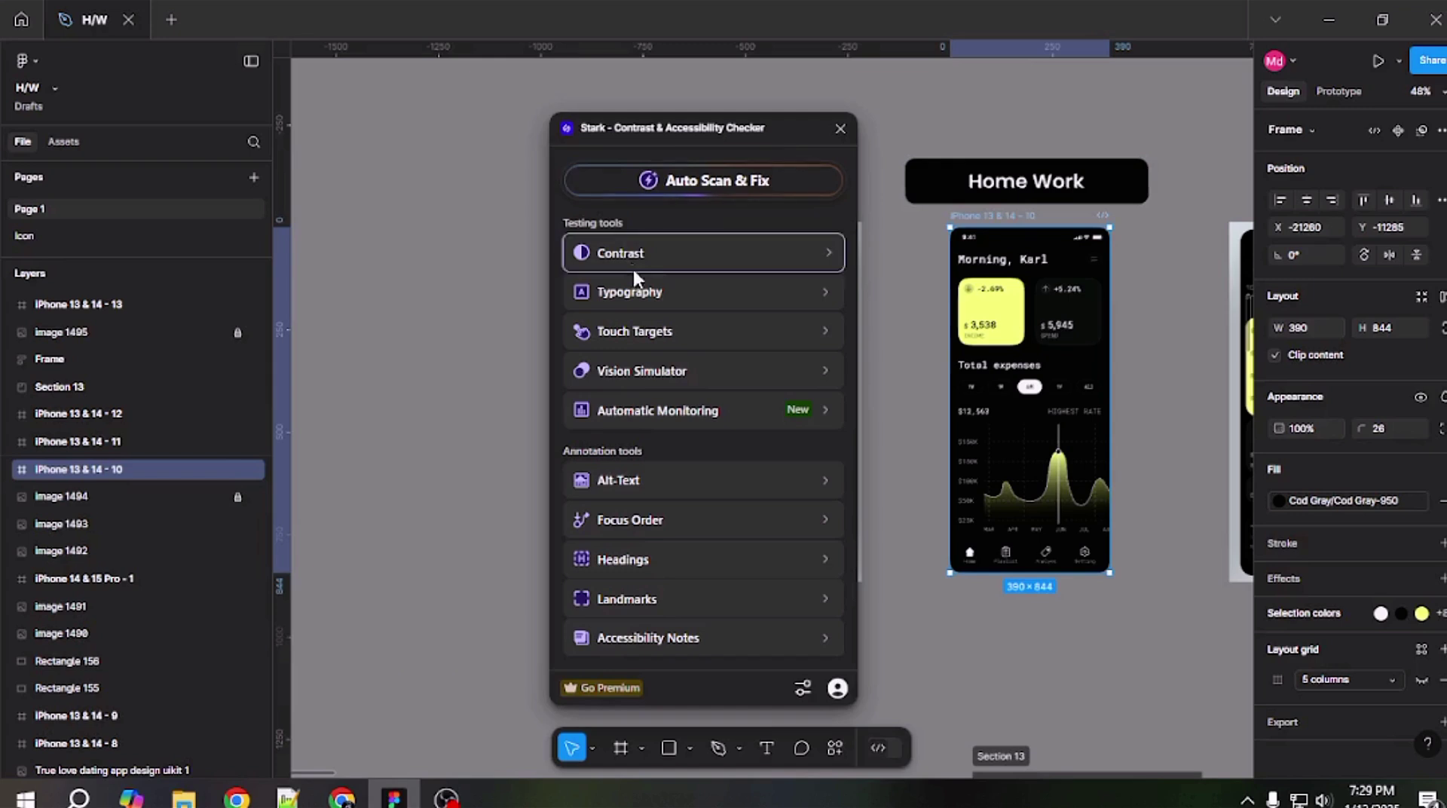
- In Stark's Typography tool, try centre alignment and 17px text, then return the frame's text to left alignment and 16px
click(640, 293)
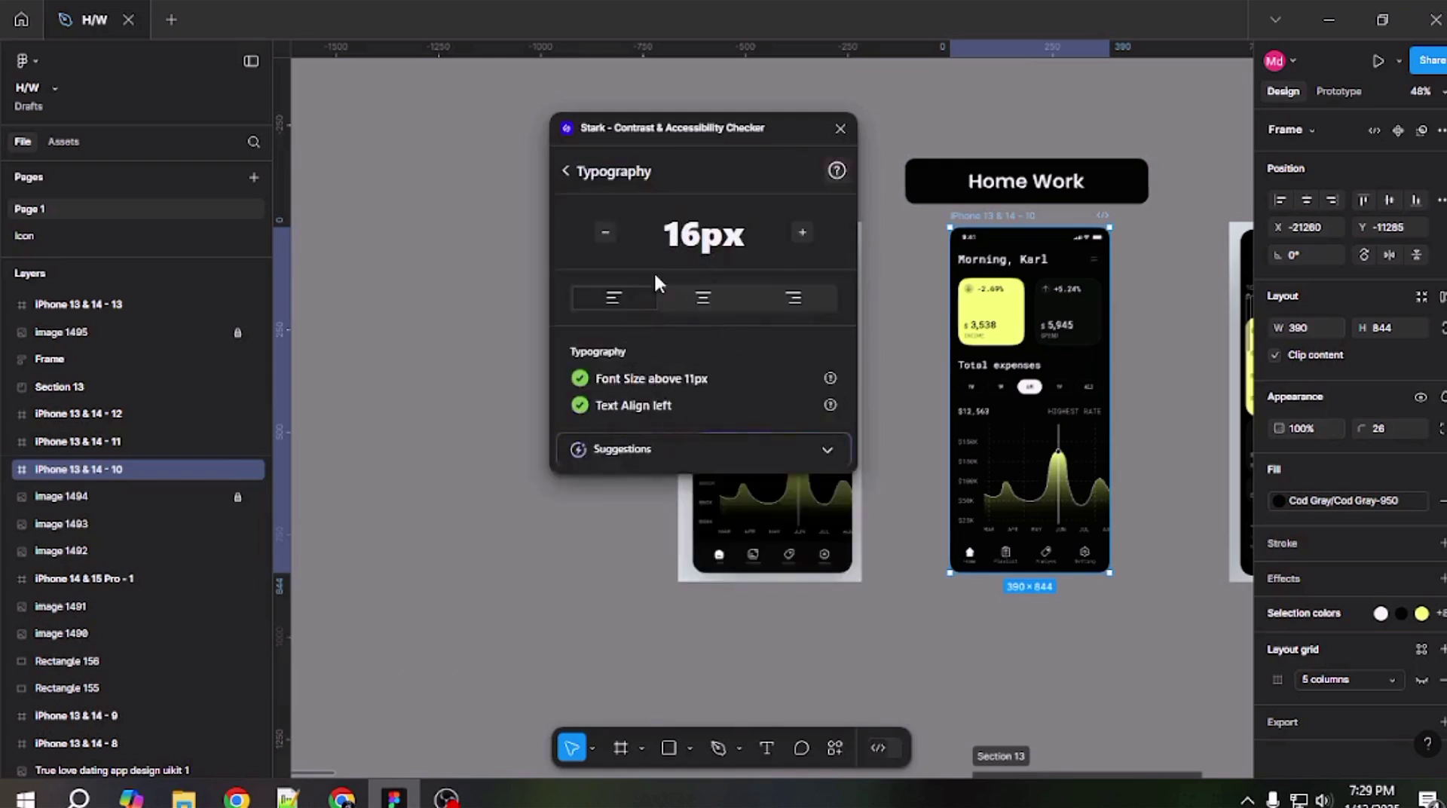
click(709, 291)
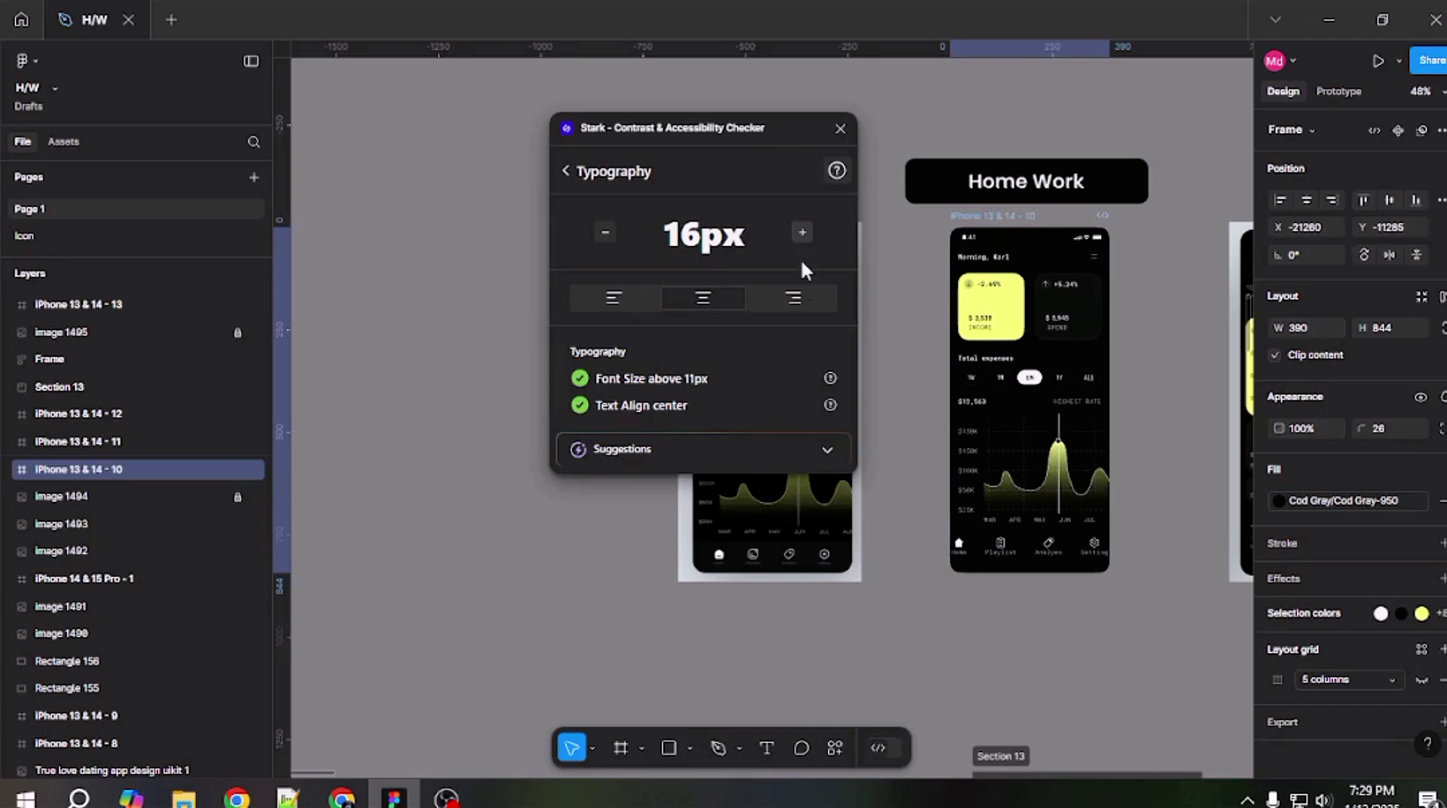
click(639, 305)
click(1056, 588)
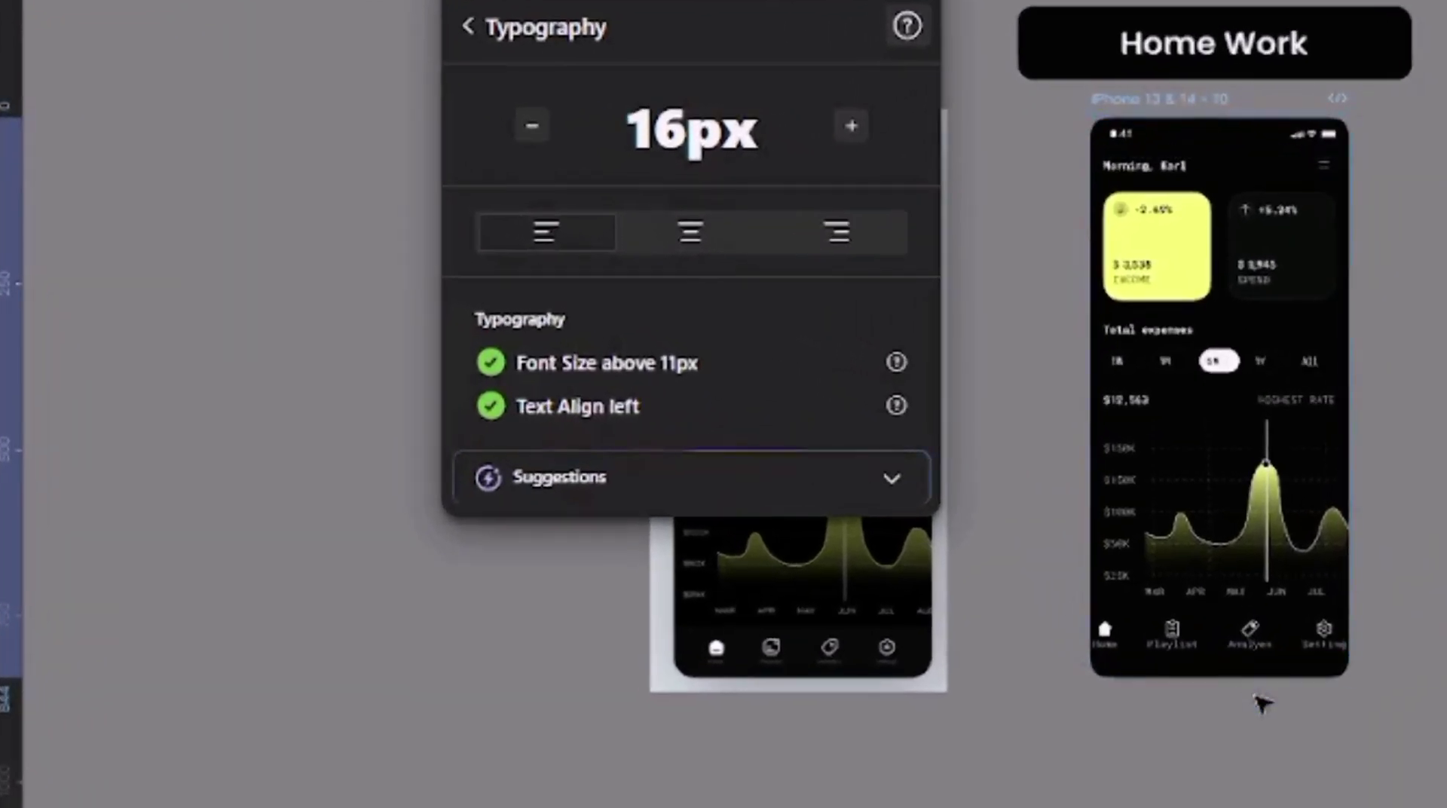
click(862, 128)
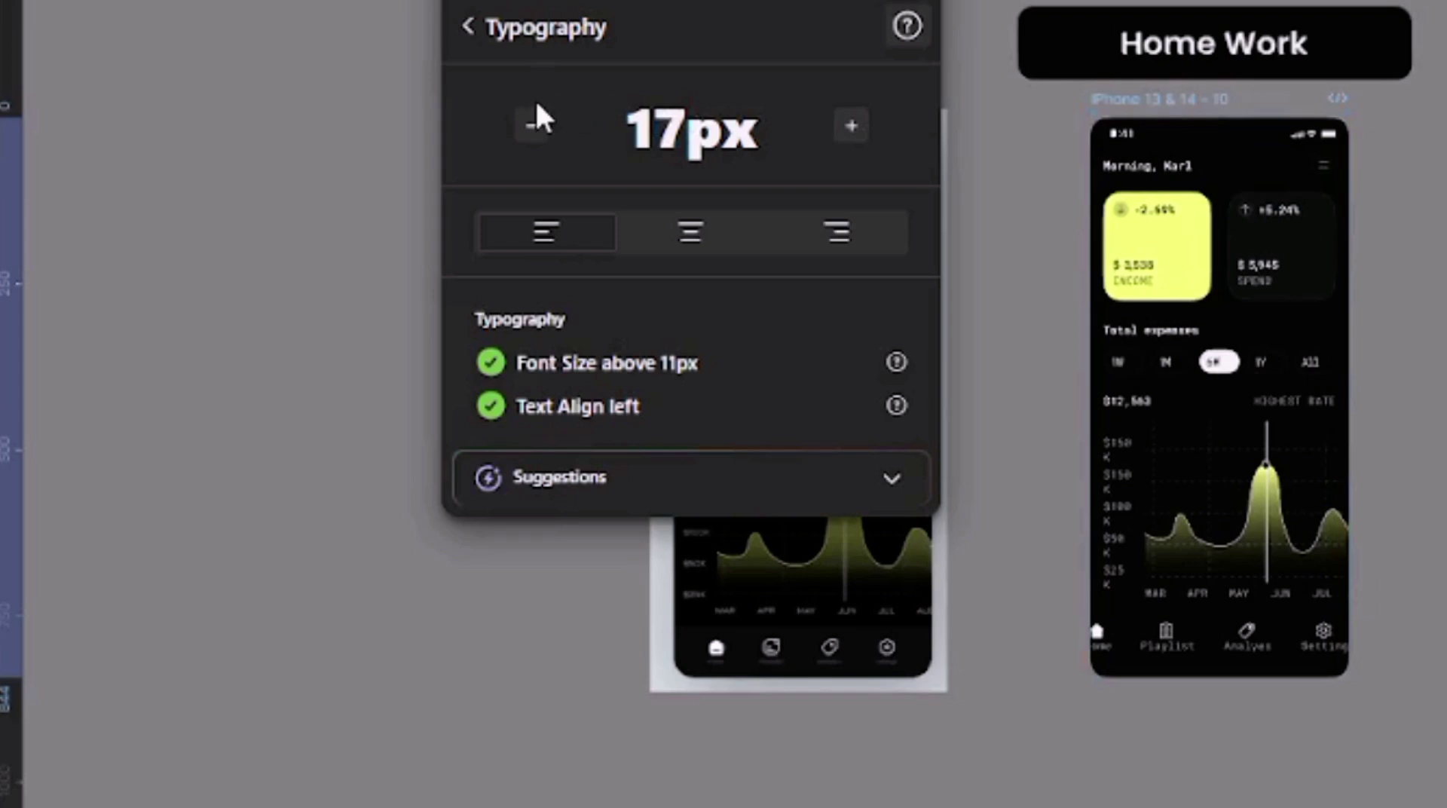
click(533, 125)
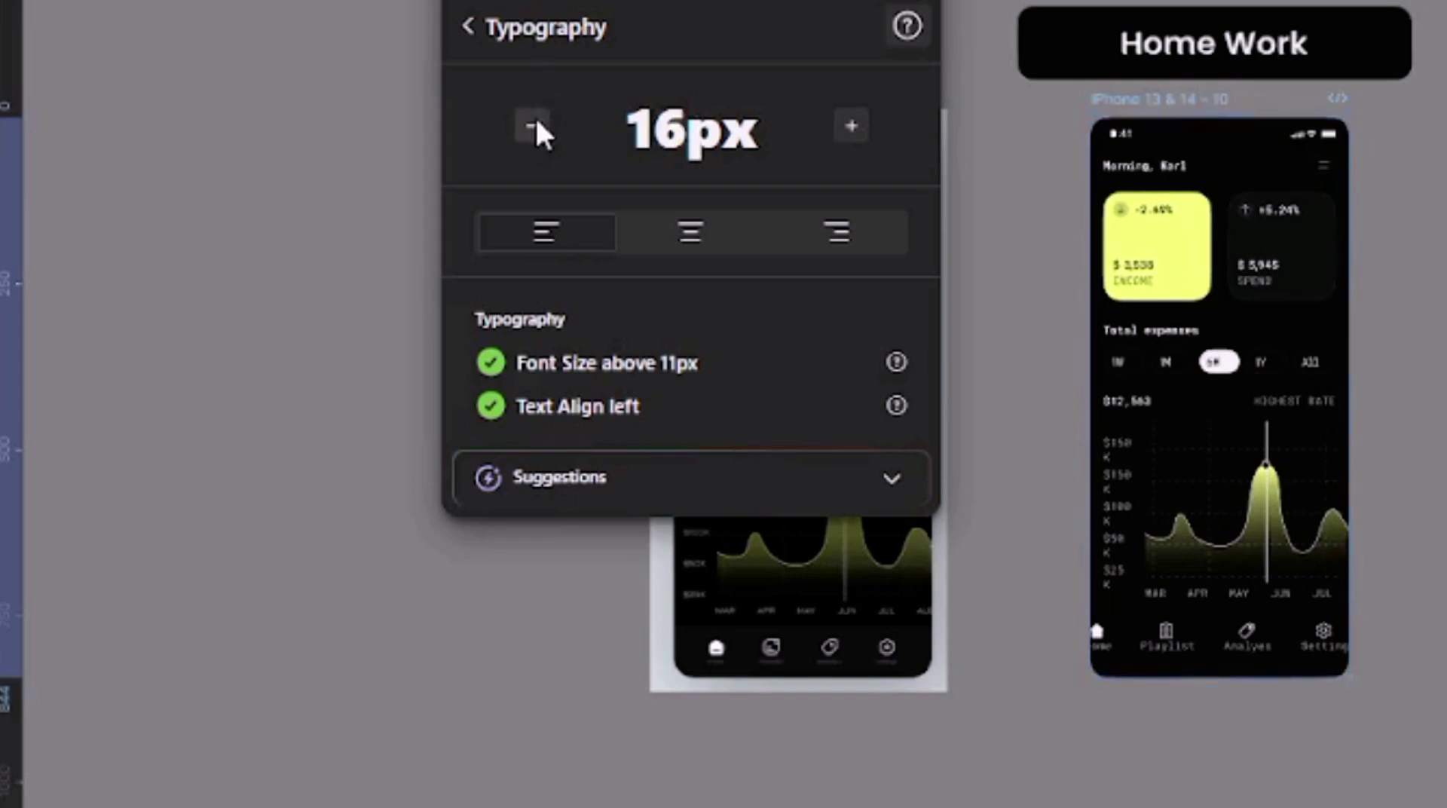
click(465, 25)
- View Stark's Touch Targets check for the selected frame and return to the list of tools
click(1192, 232)
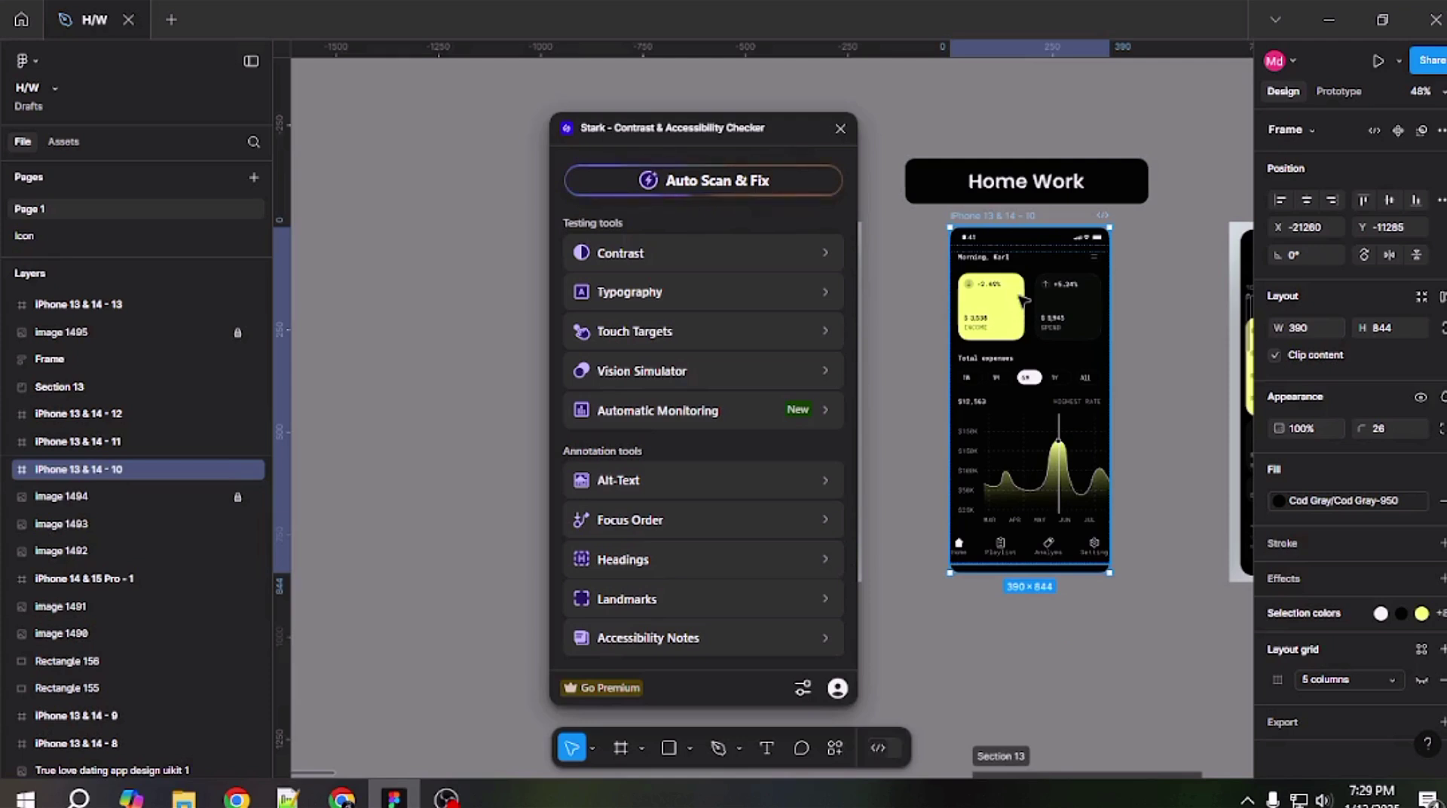
click(724, 334)
click(573, 171)
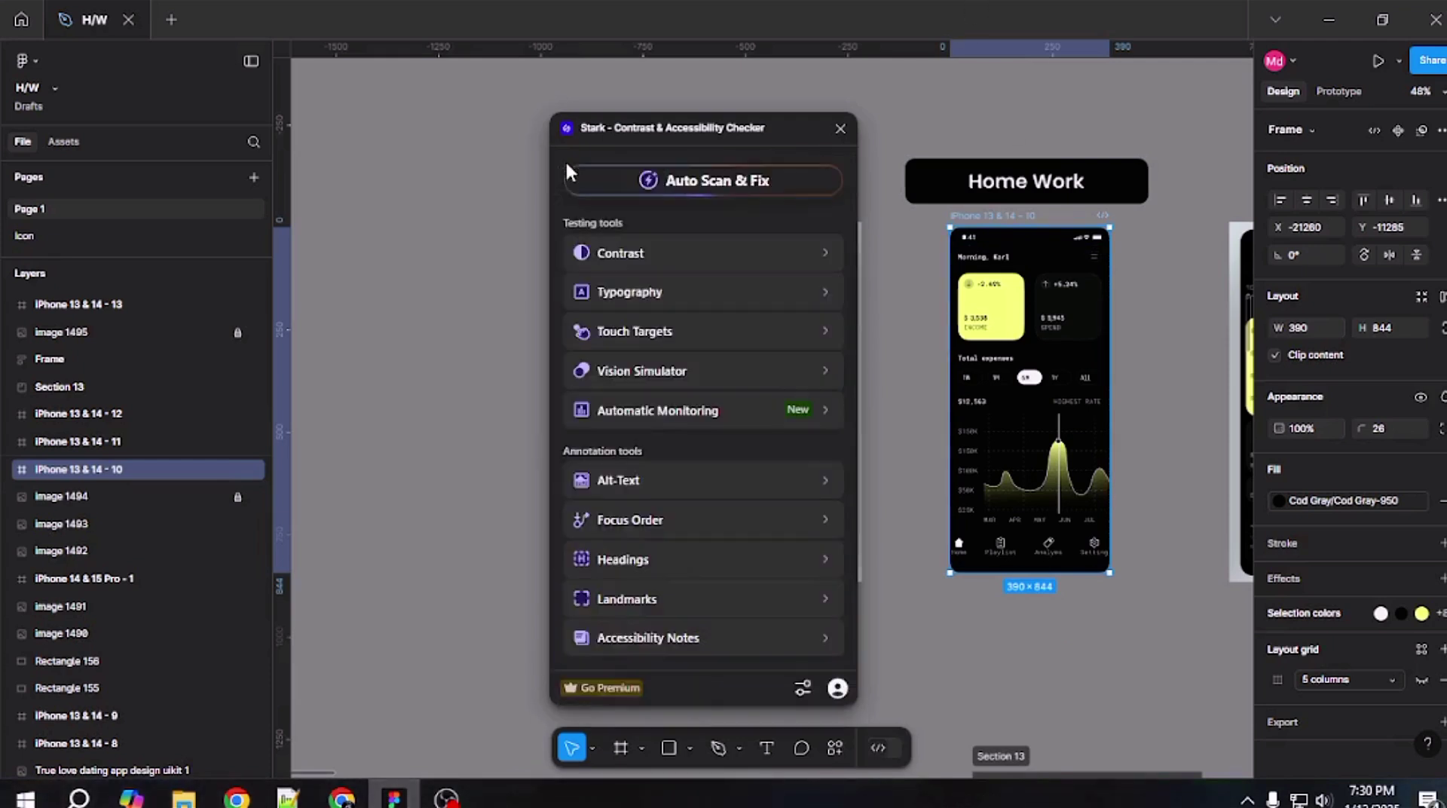
- Run Auto Scan & Fix on the iPhone 13 & 14 - 10 frame, review the violations, potentials and passed checks, and close Stark
click(765, 185)
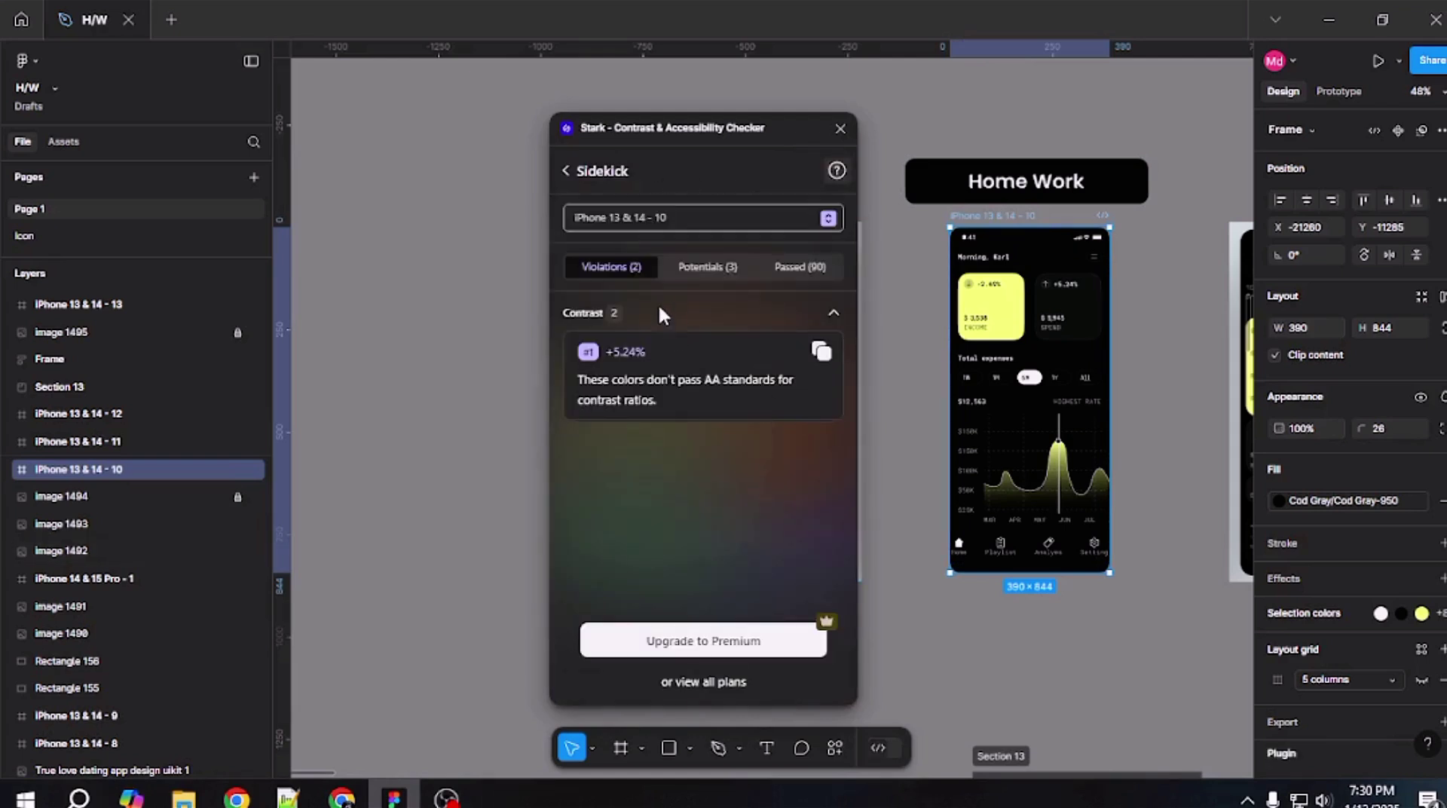
click(706, 267)
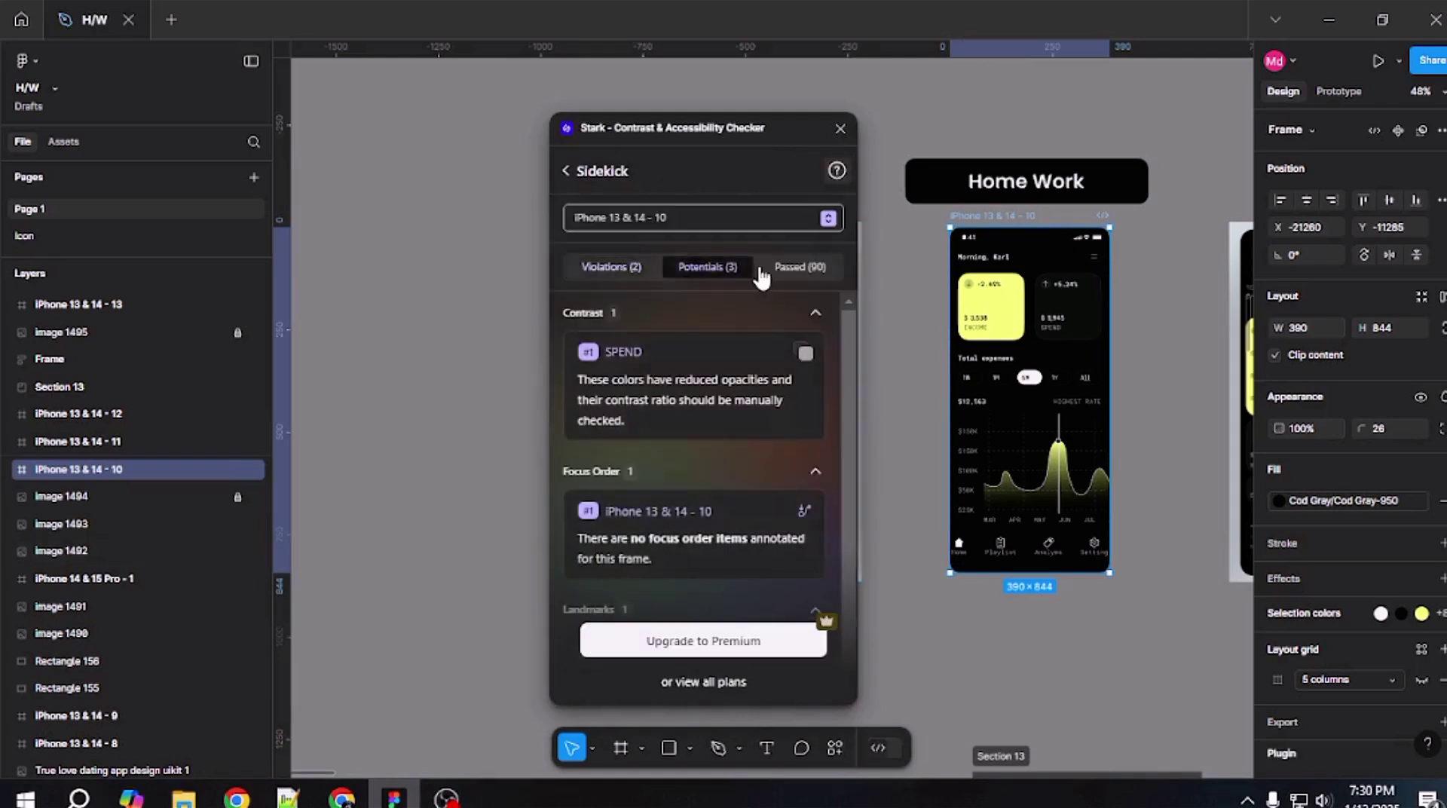
click(790, 268)
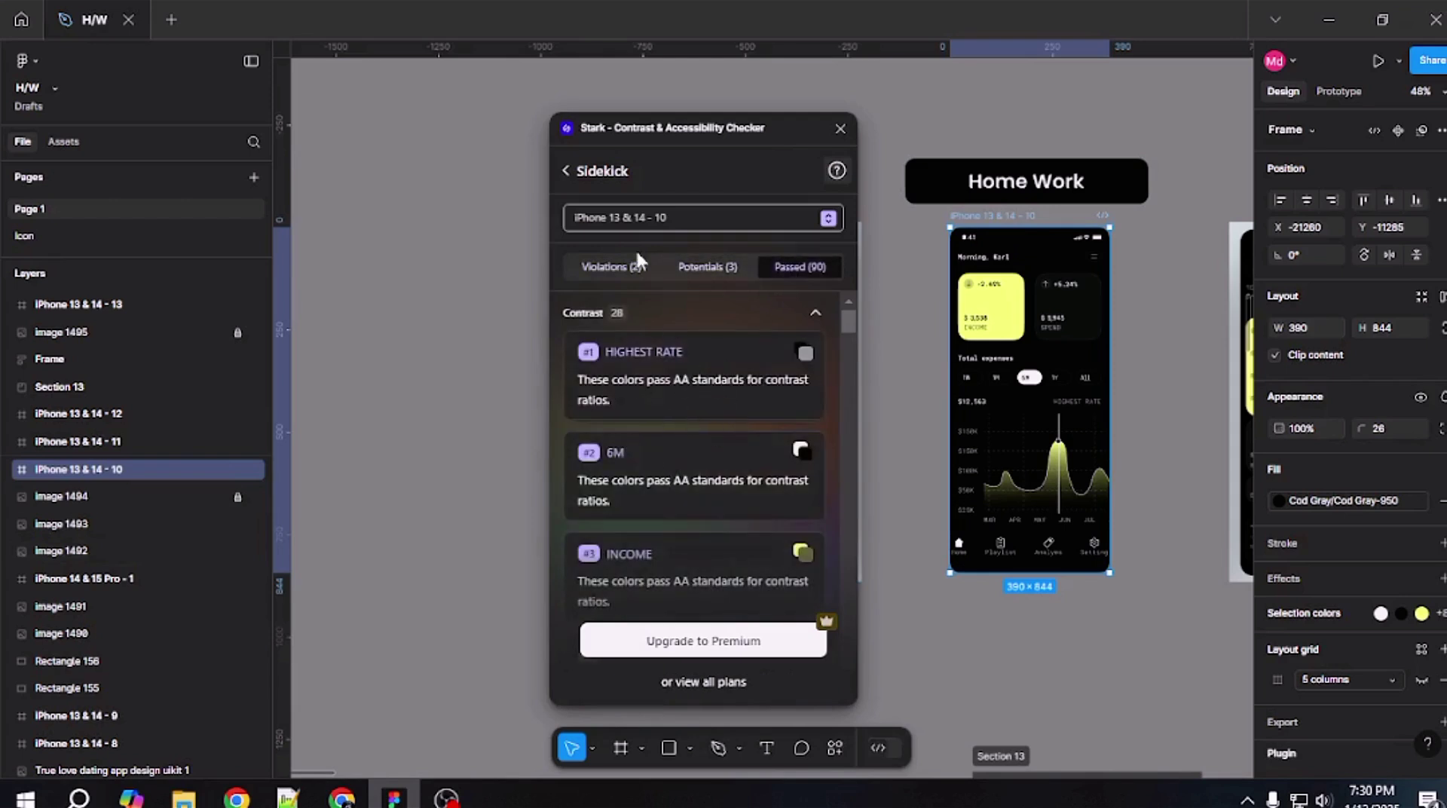
click(616, 217)
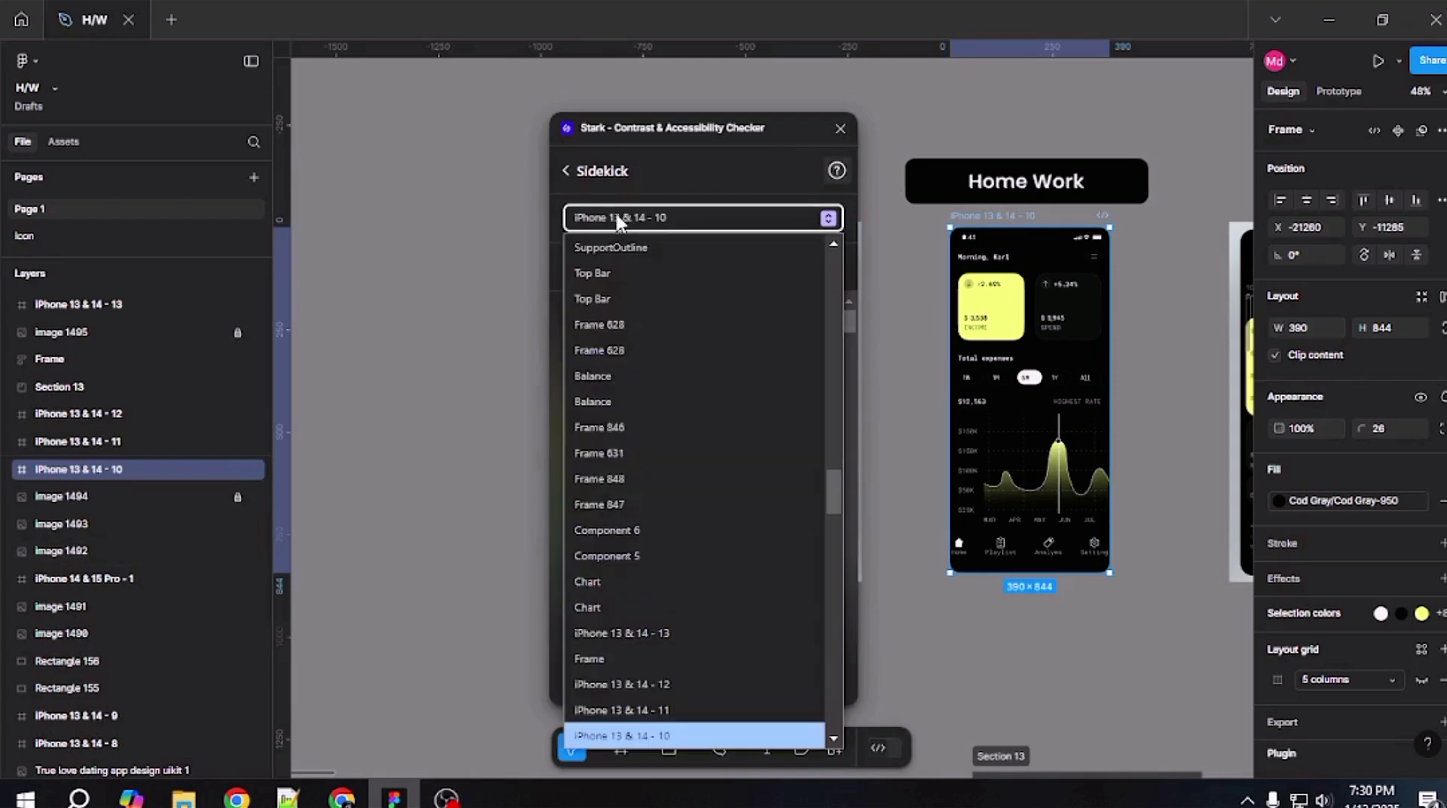
click(674, 191)
click(839, 128)
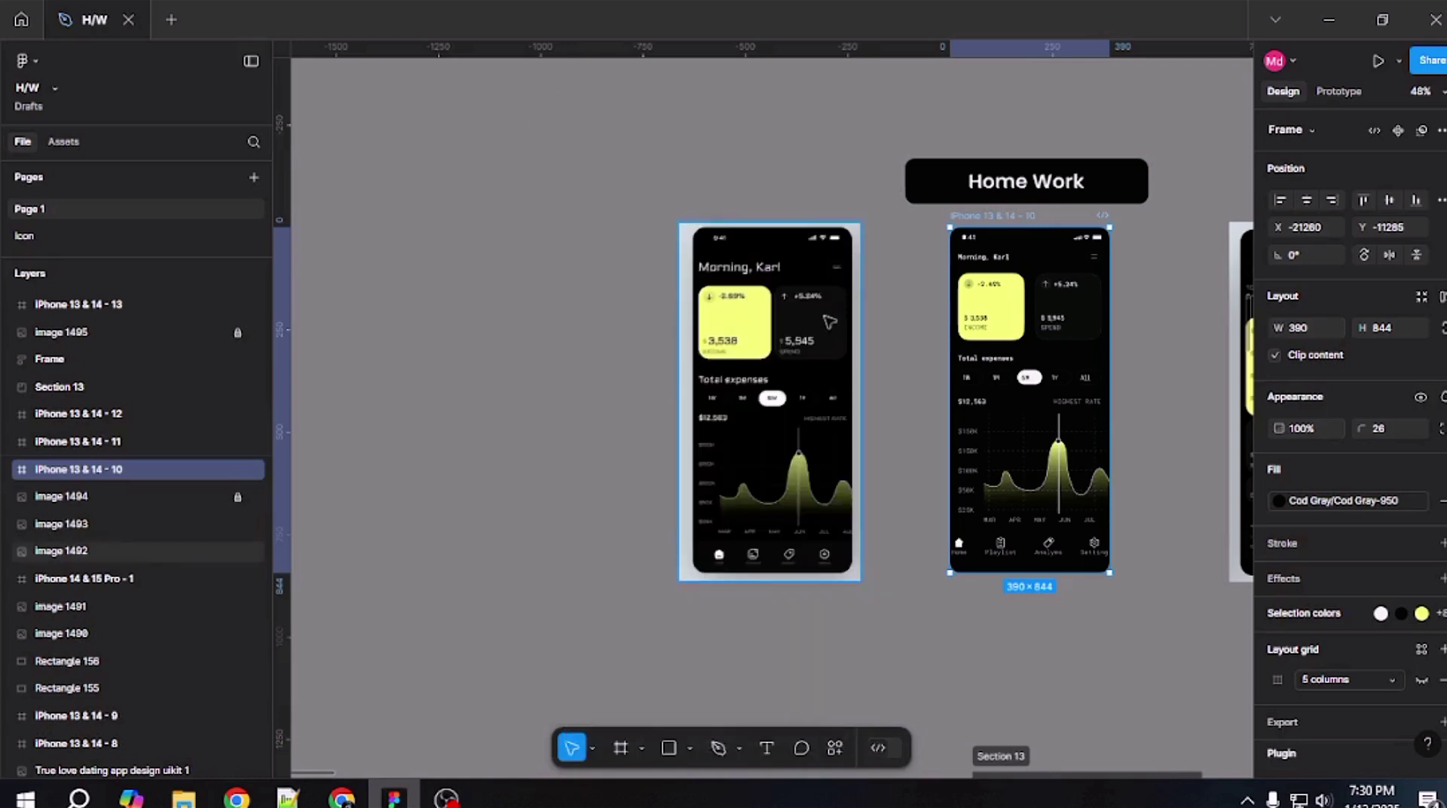
- Deselect the frame, search the plugins and widgets for "Image tracer" and run the Image Tracer plugin
click(693, 491)
scroll(758, 605, down, 10)
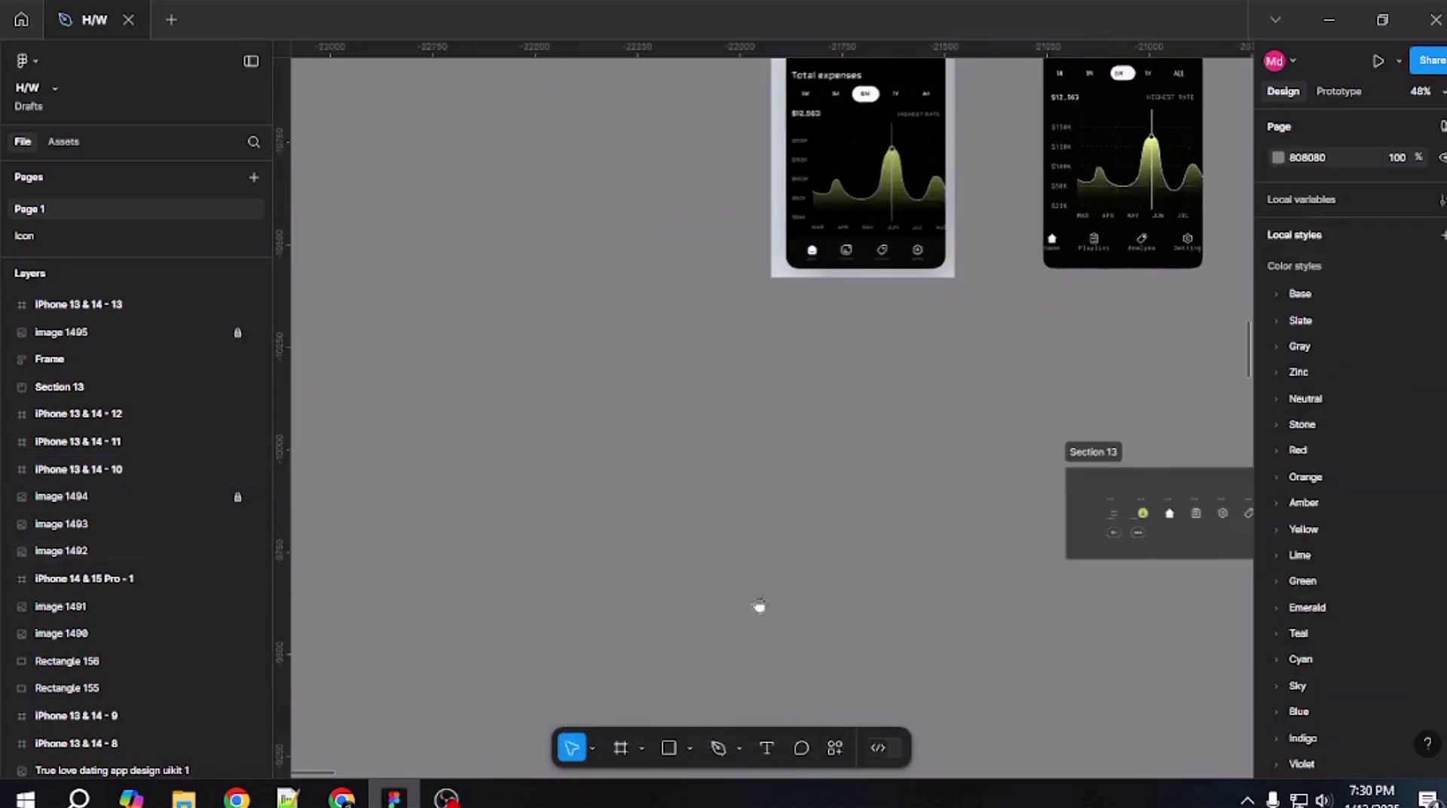
scroll(783, 275, down, 2)
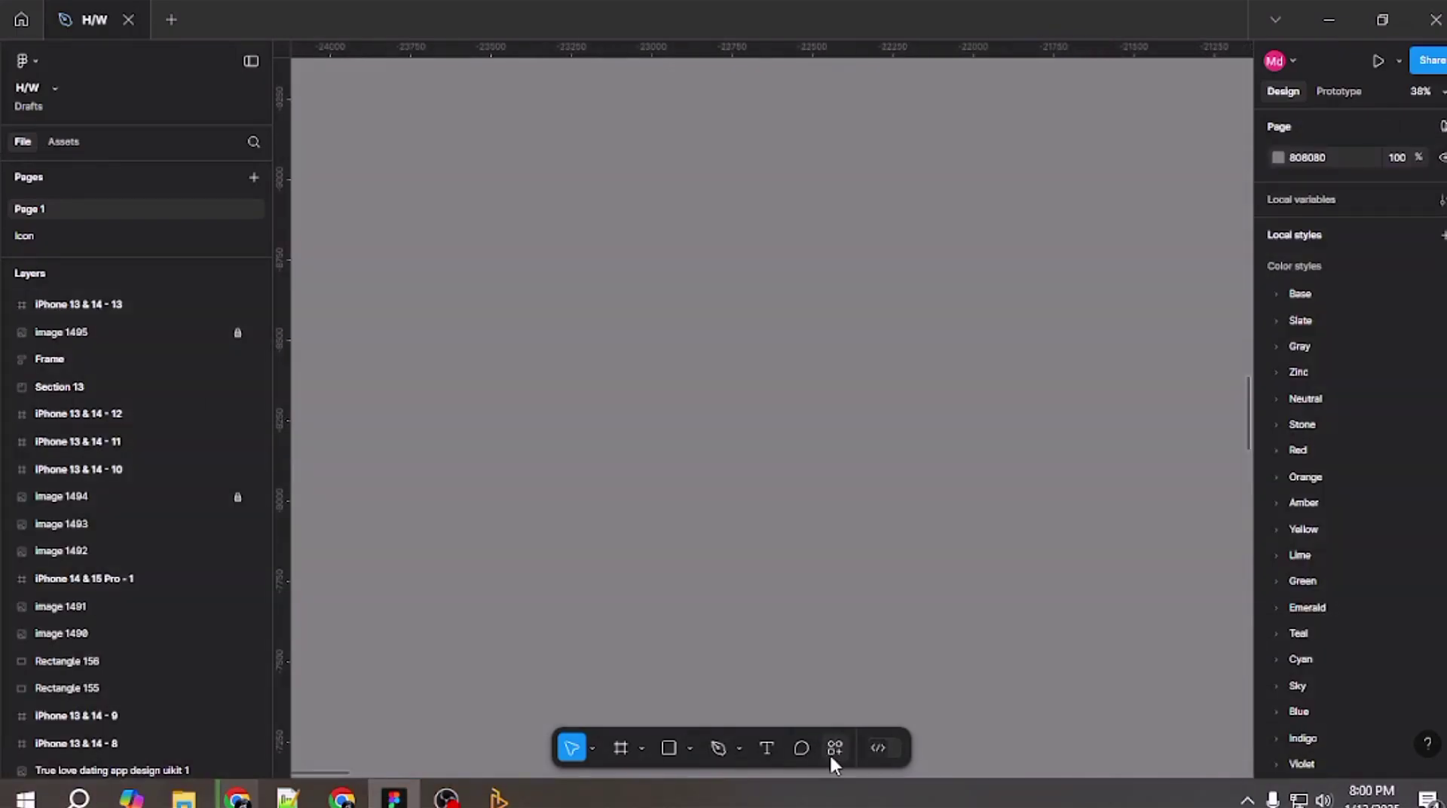
click(833, 748)
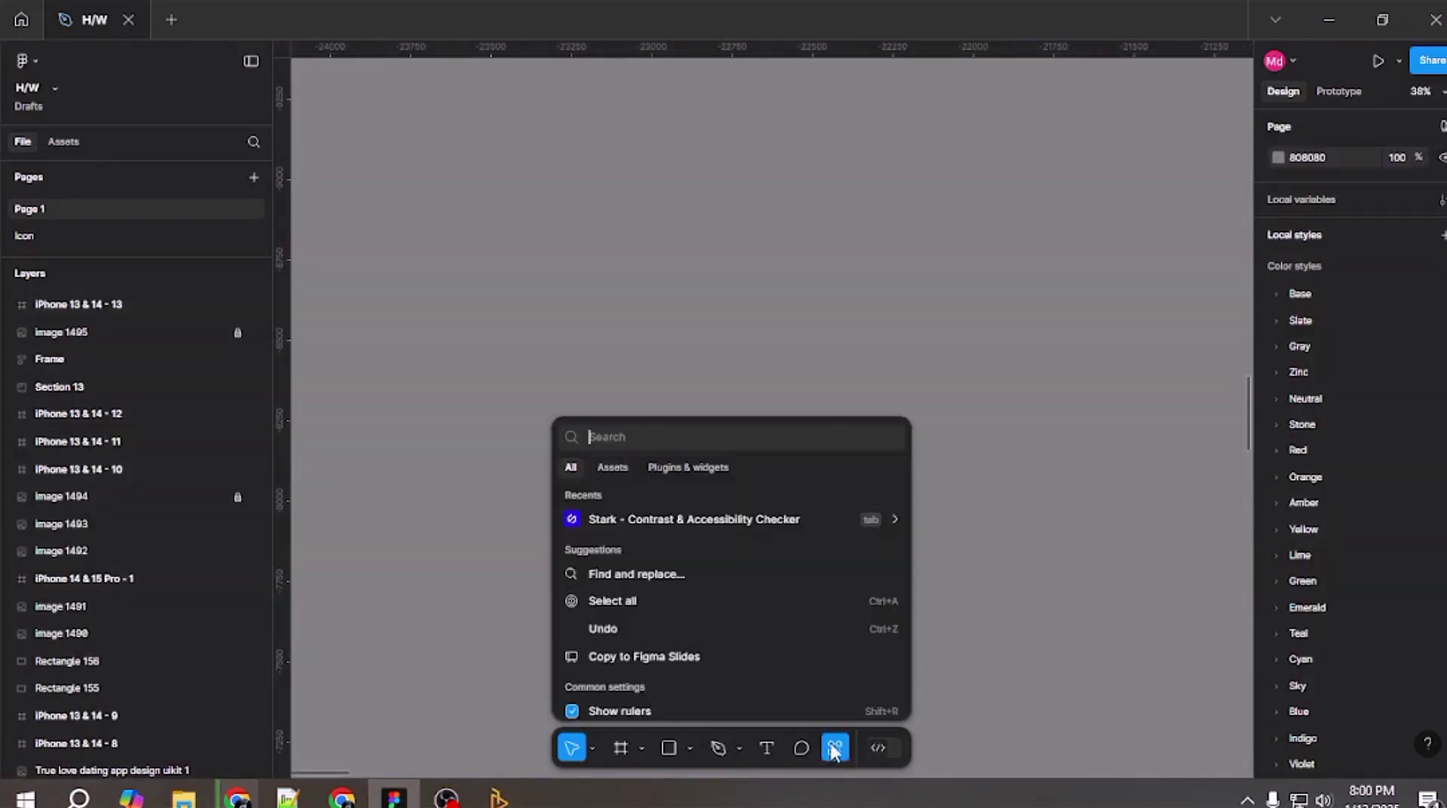
click(676, 468)
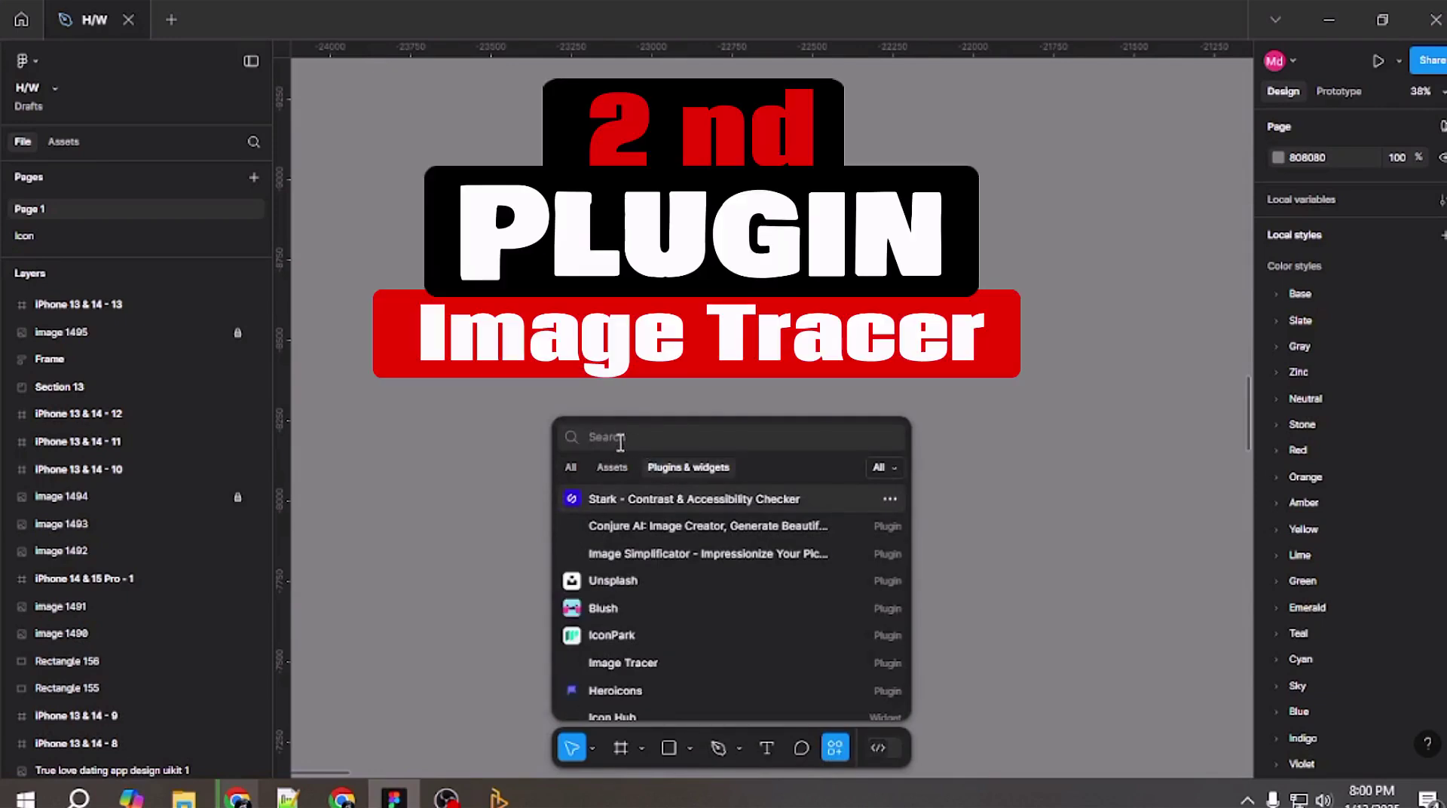
text(Ima)
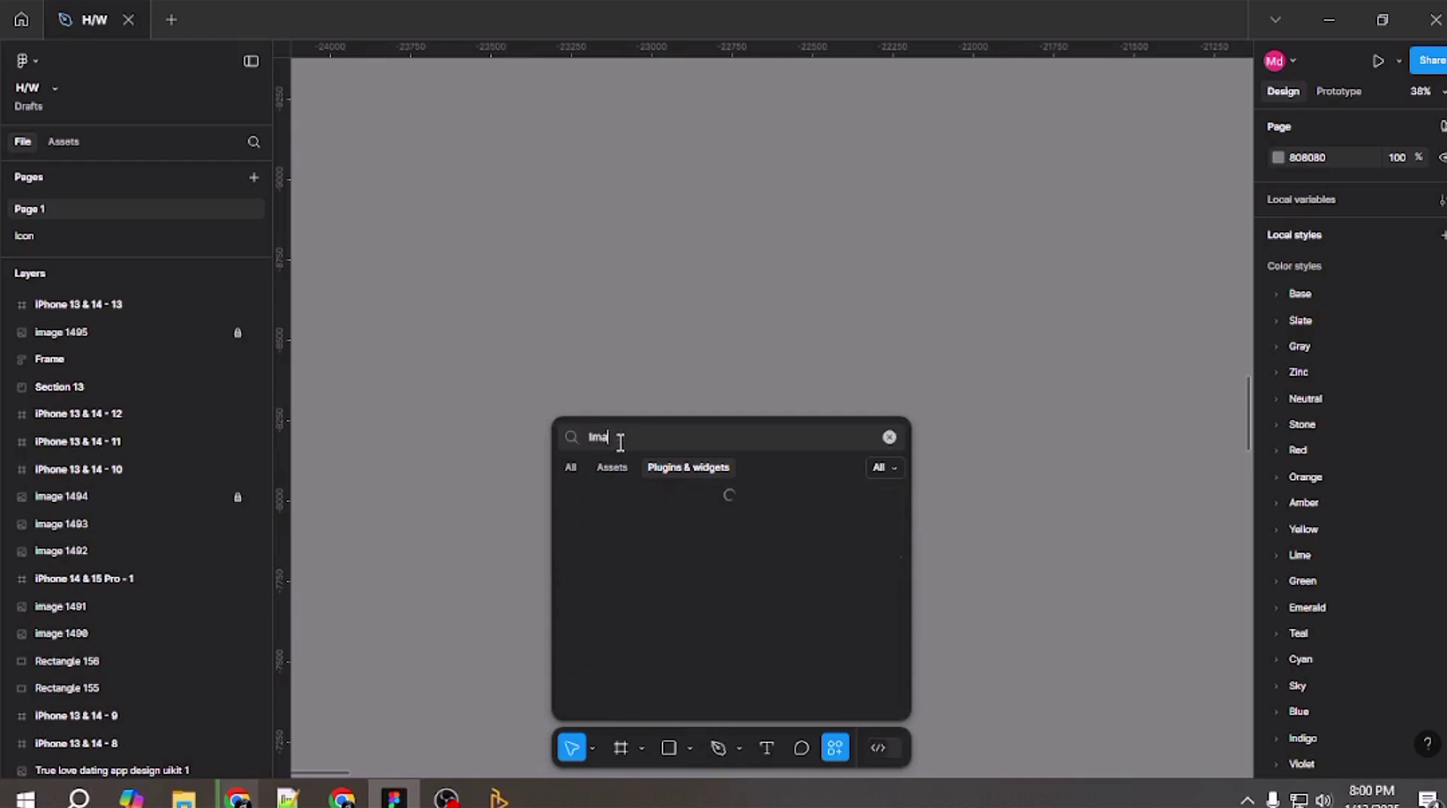
text(ge tracer)
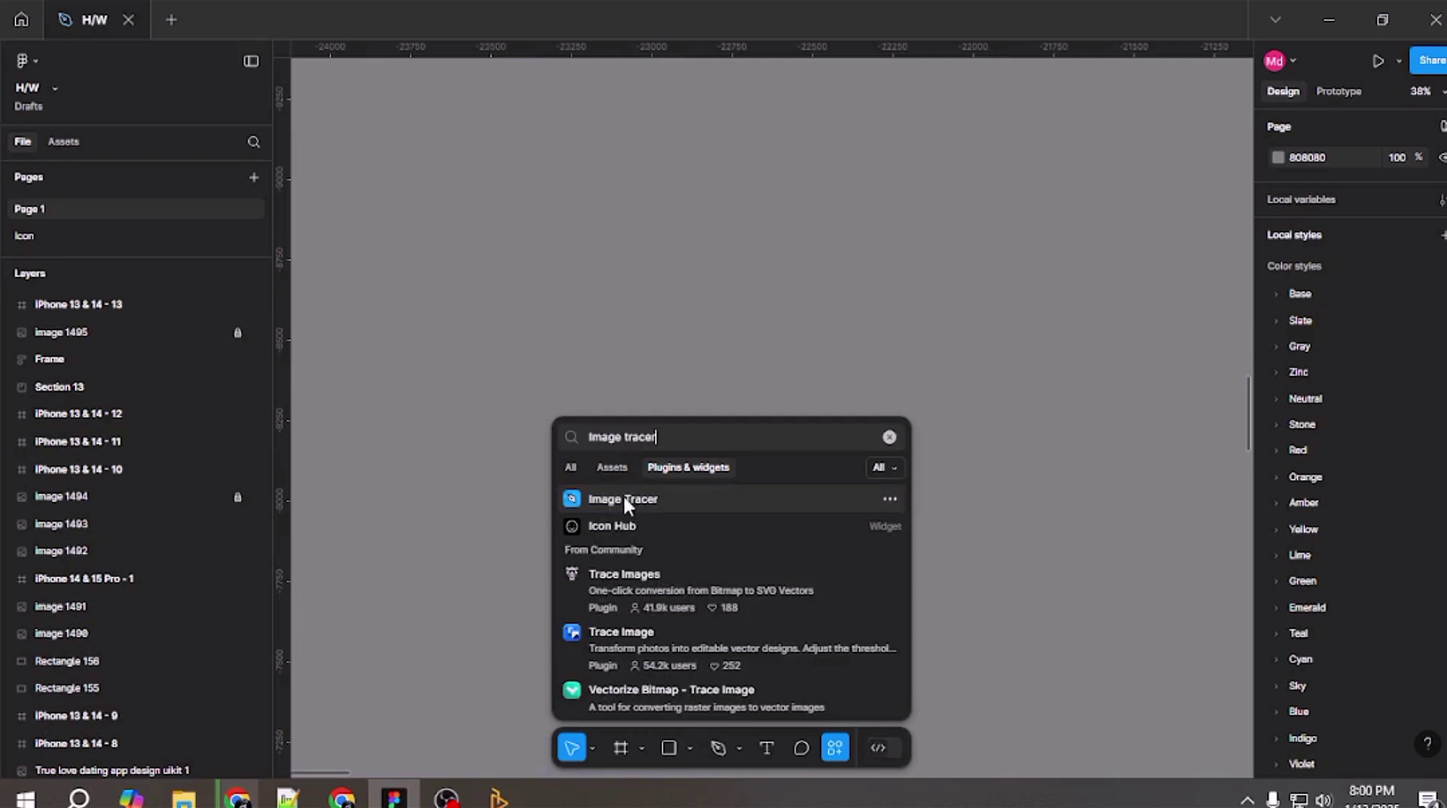
click(647, 500)
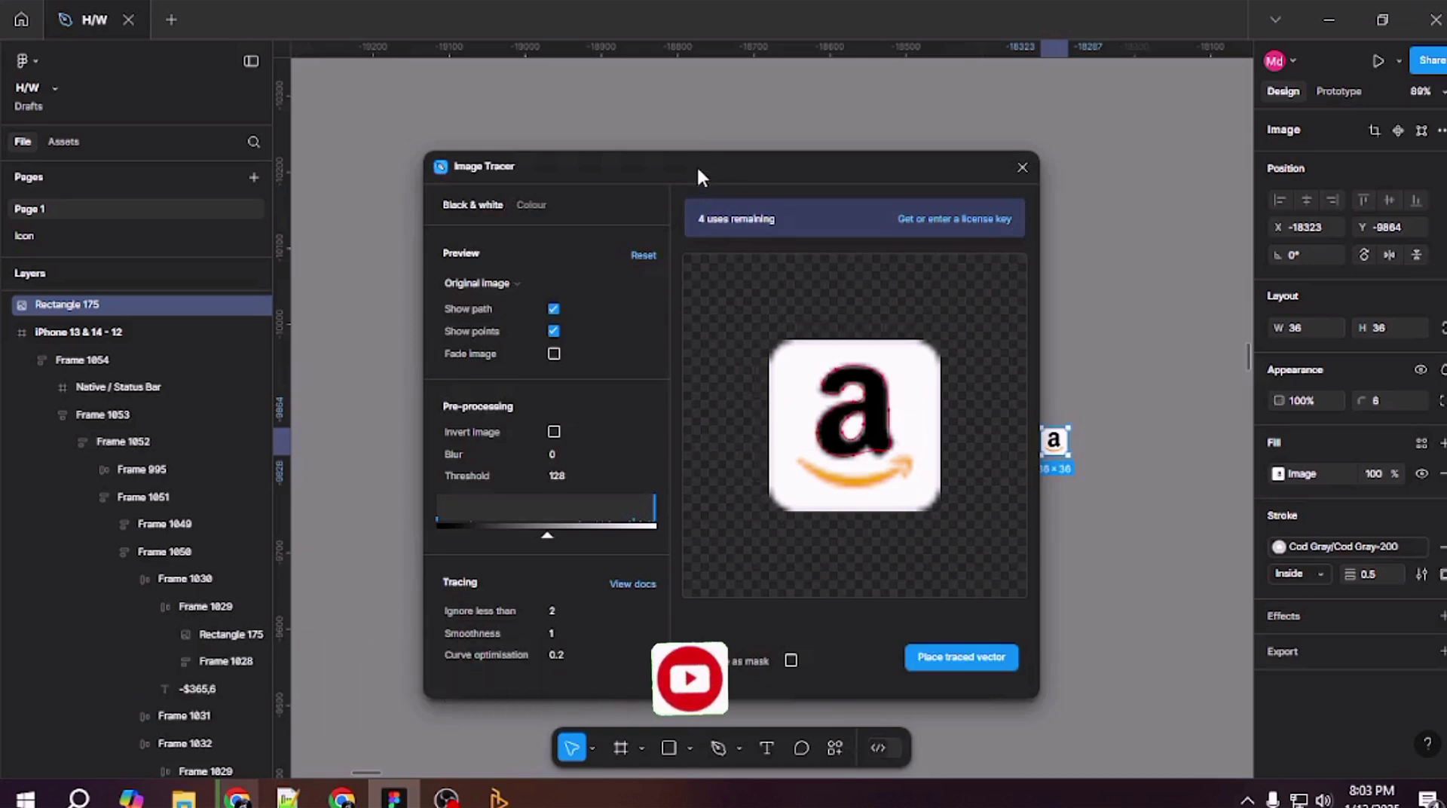
- Move the Image Tracer window aside and turn on Fade image for the Amazon logo preview
drag(697, 177, 651, 174)
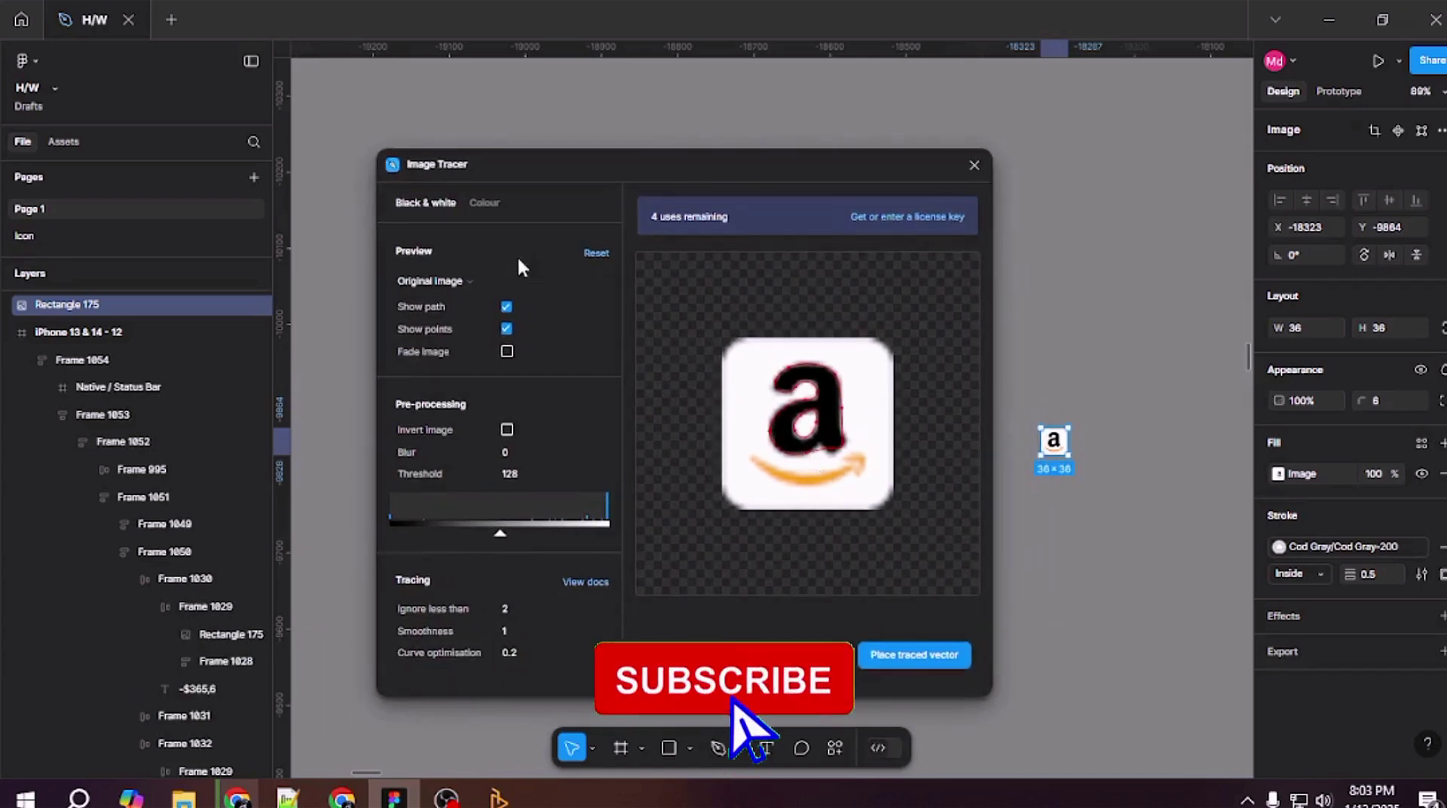
click(505, 352)
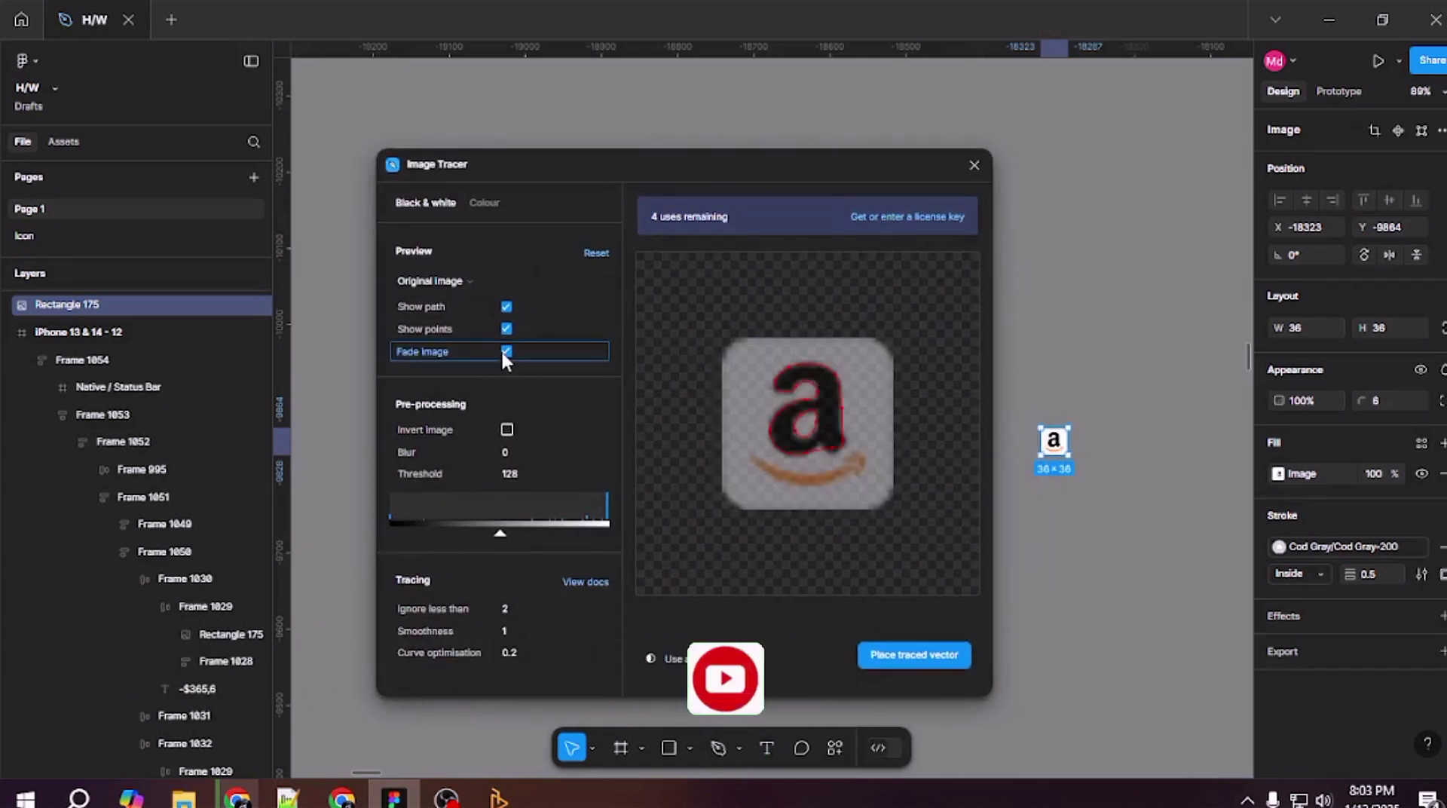
- Turn off Fade image and toggle the points and path overlays on the Amazon logo preview
click(505, 351)
click(505, 329)
click(505, 329)
click(505, 308)
- Try Threshold values of 89, 238, 146 and 255 for the logo trace, and close Image Tracer without placing a vector
drag(500, 534, 466, 532)
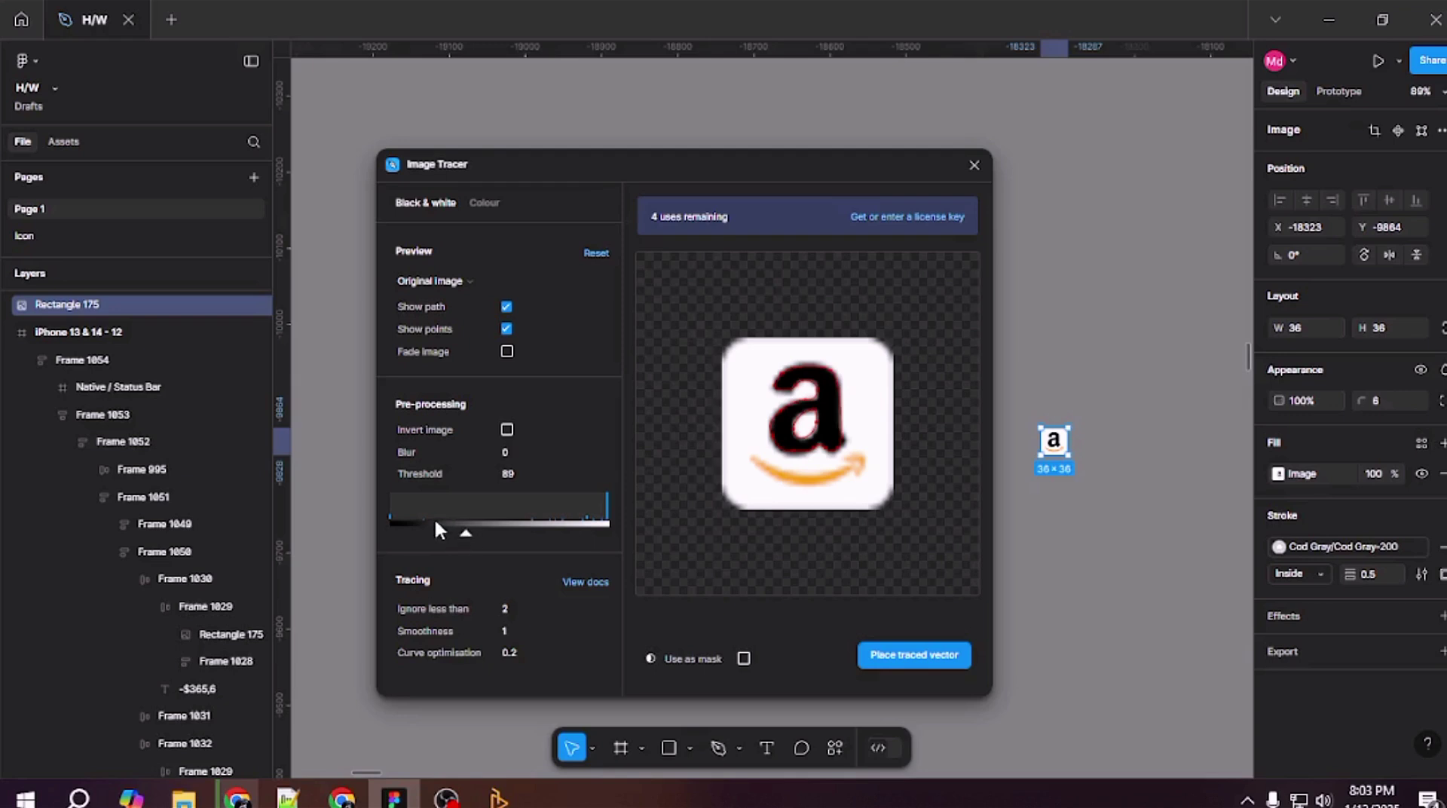
click(443, 523)
drag(445, 536, 594, 540)
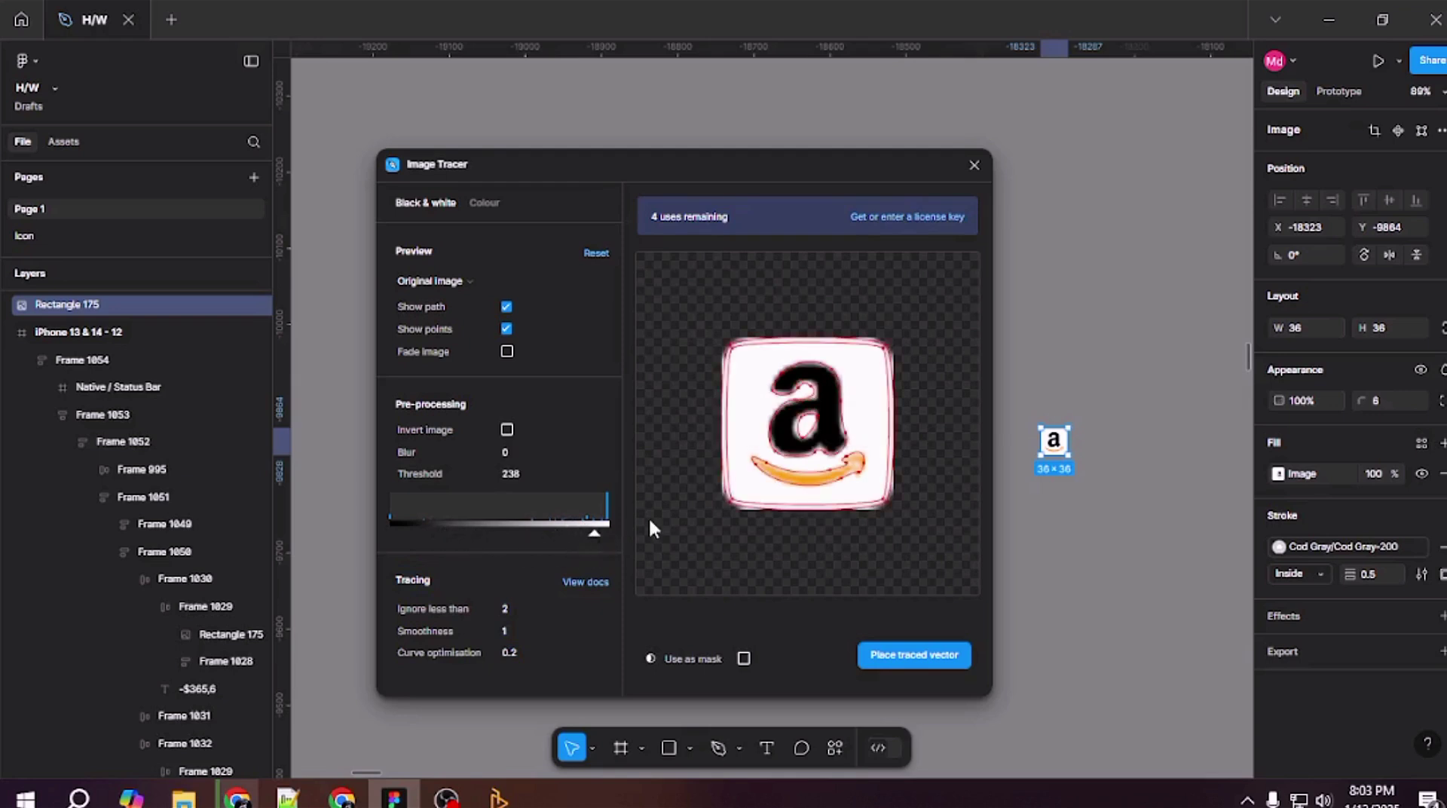
click(514, 528)
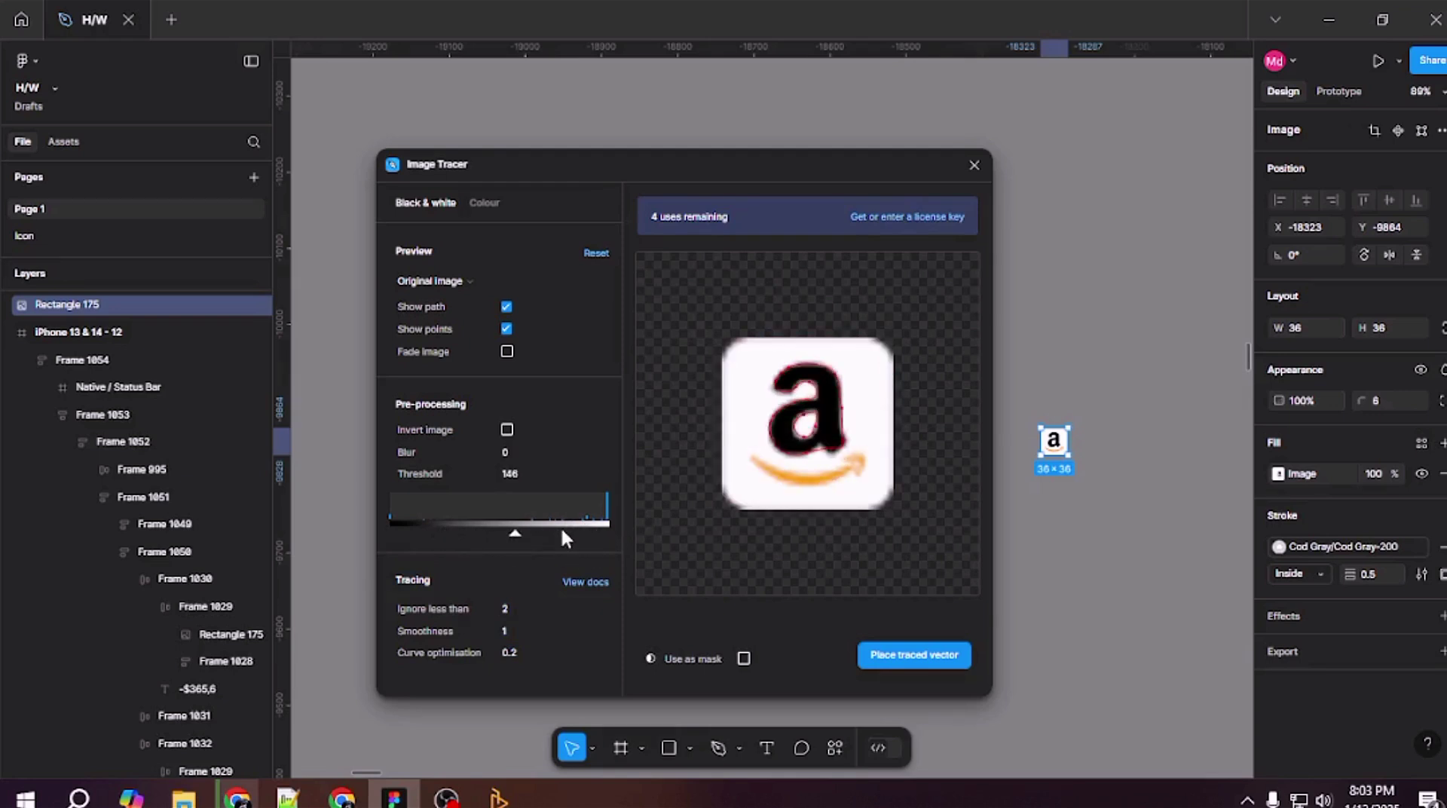
click(609, 535)
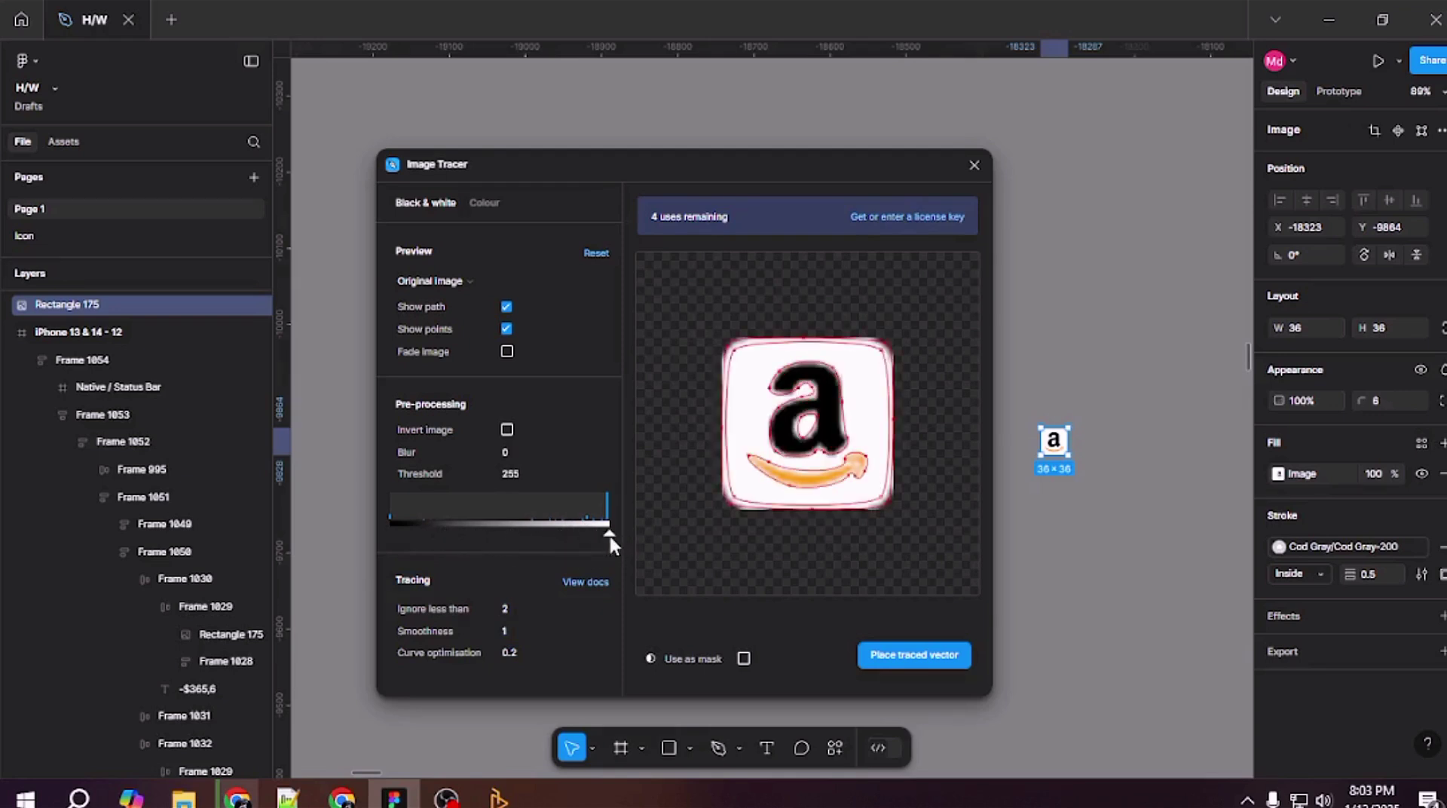
click(973, 165)
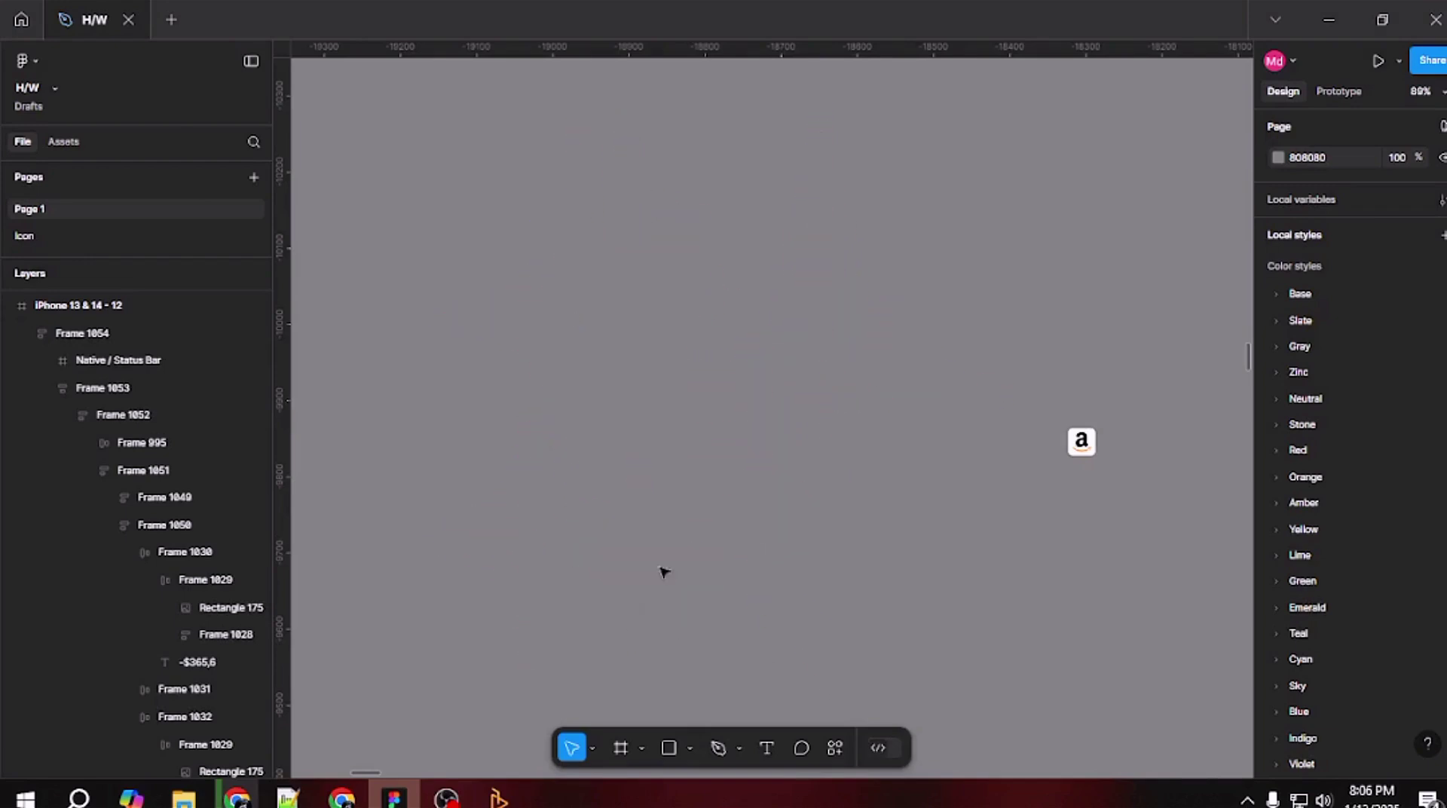
- Search the plugins and widgets for Wireframer and run it
click(834, 747)
click(678, 468)
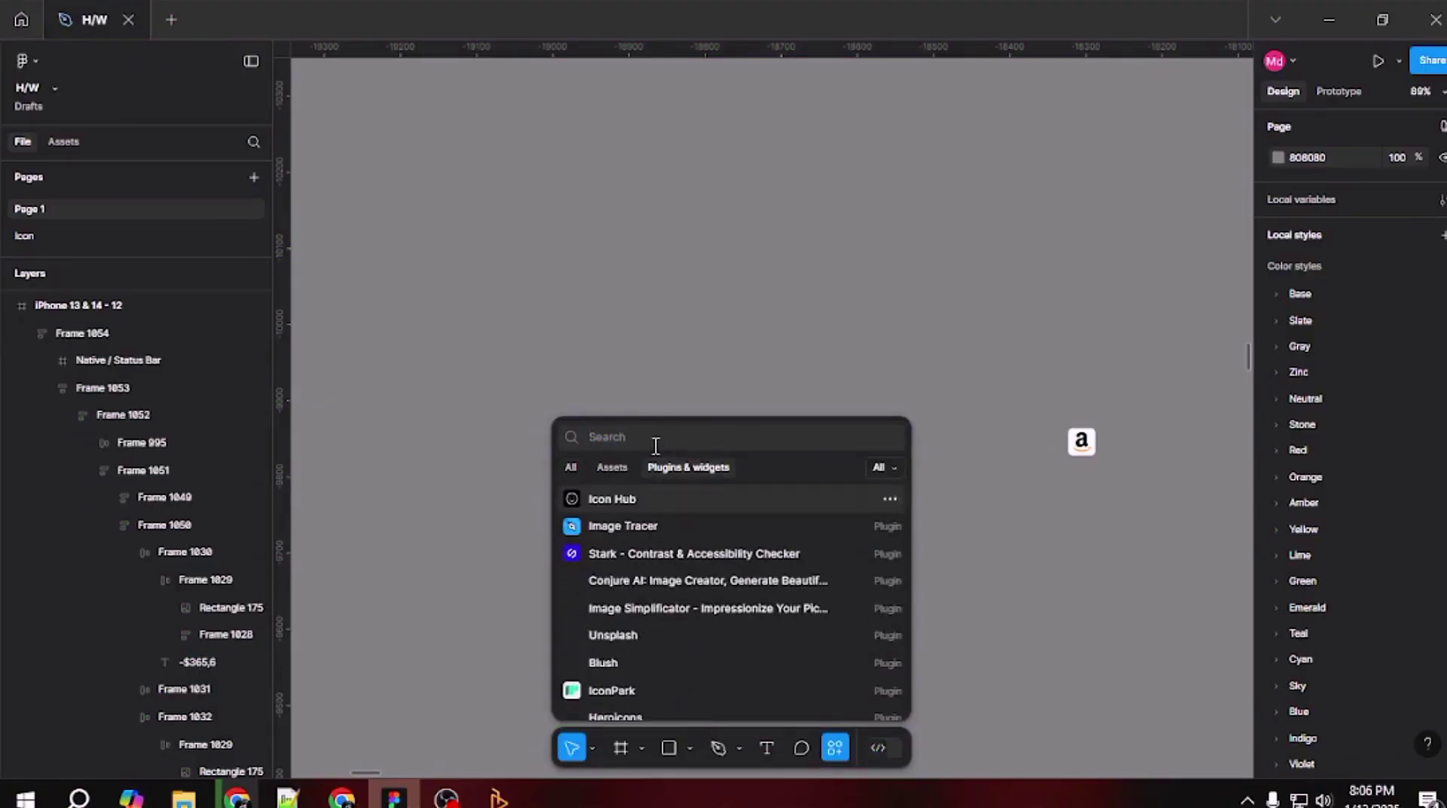
text(wi)
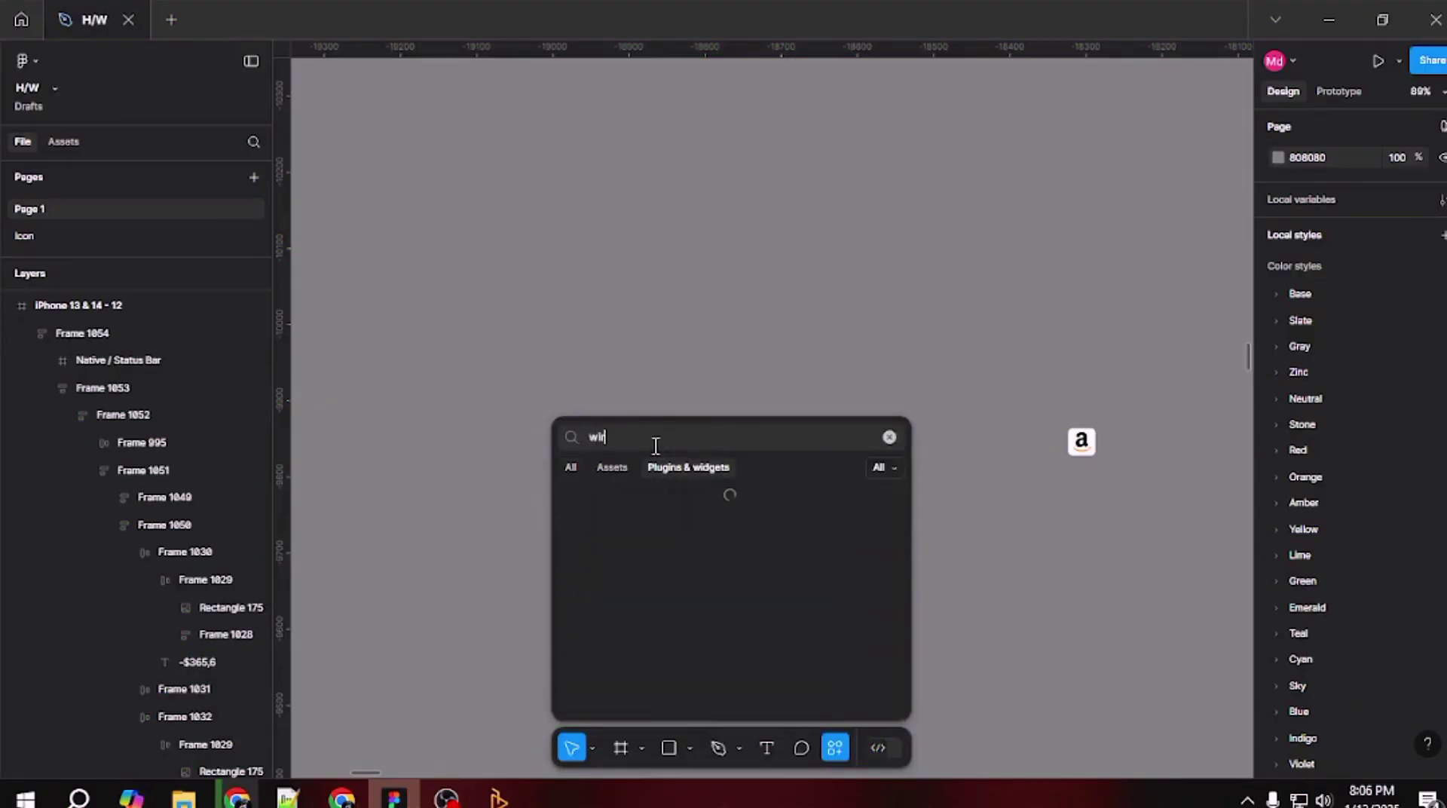
text(refram)
key(Escape)
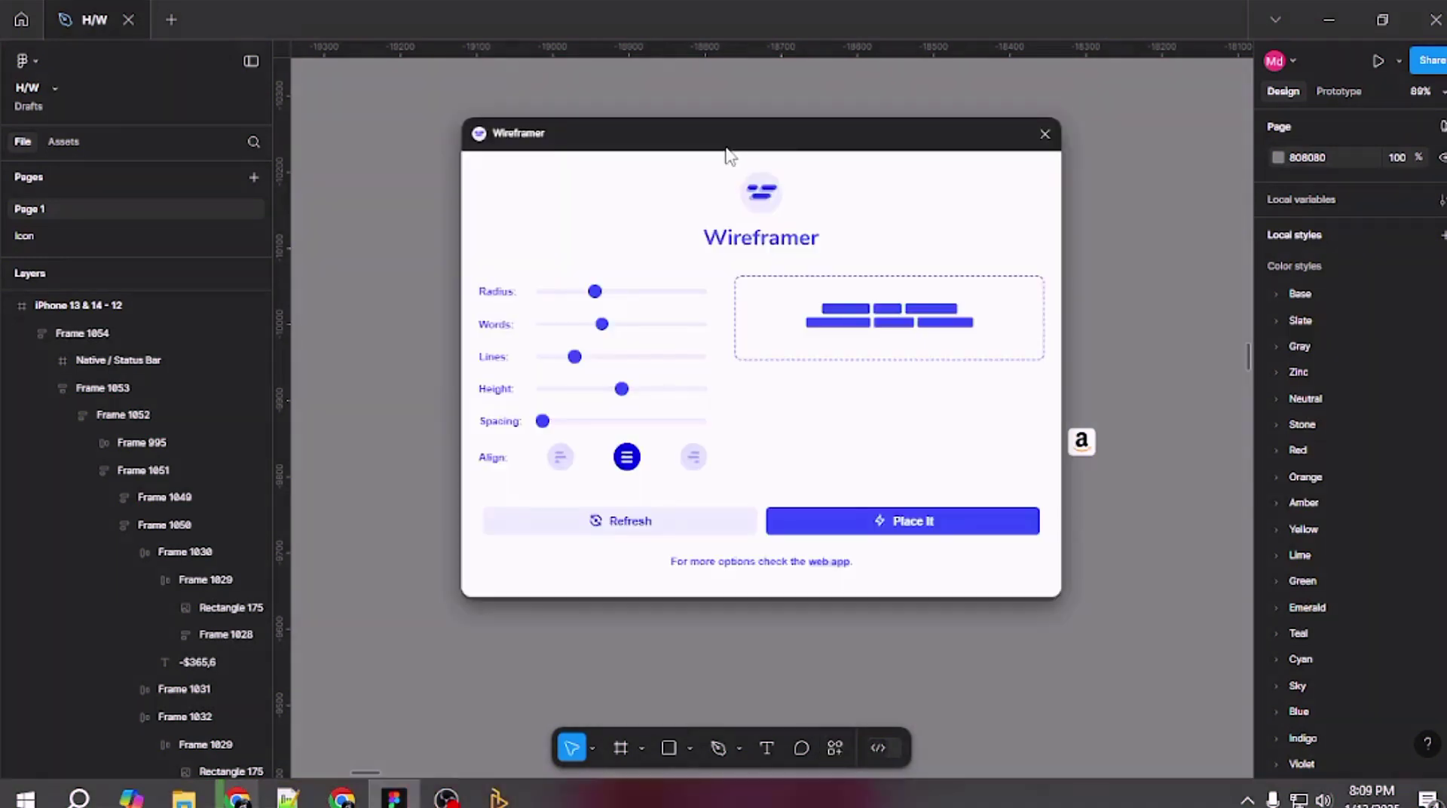
- Increase the radius, words, lines, height and spacing of the centred placeholder text, place it on the canvas and close Wireframer
drag(727, 152, 595, 154)
drag(469, 291, 504, 392)
drag(423, 426, 448, 429)
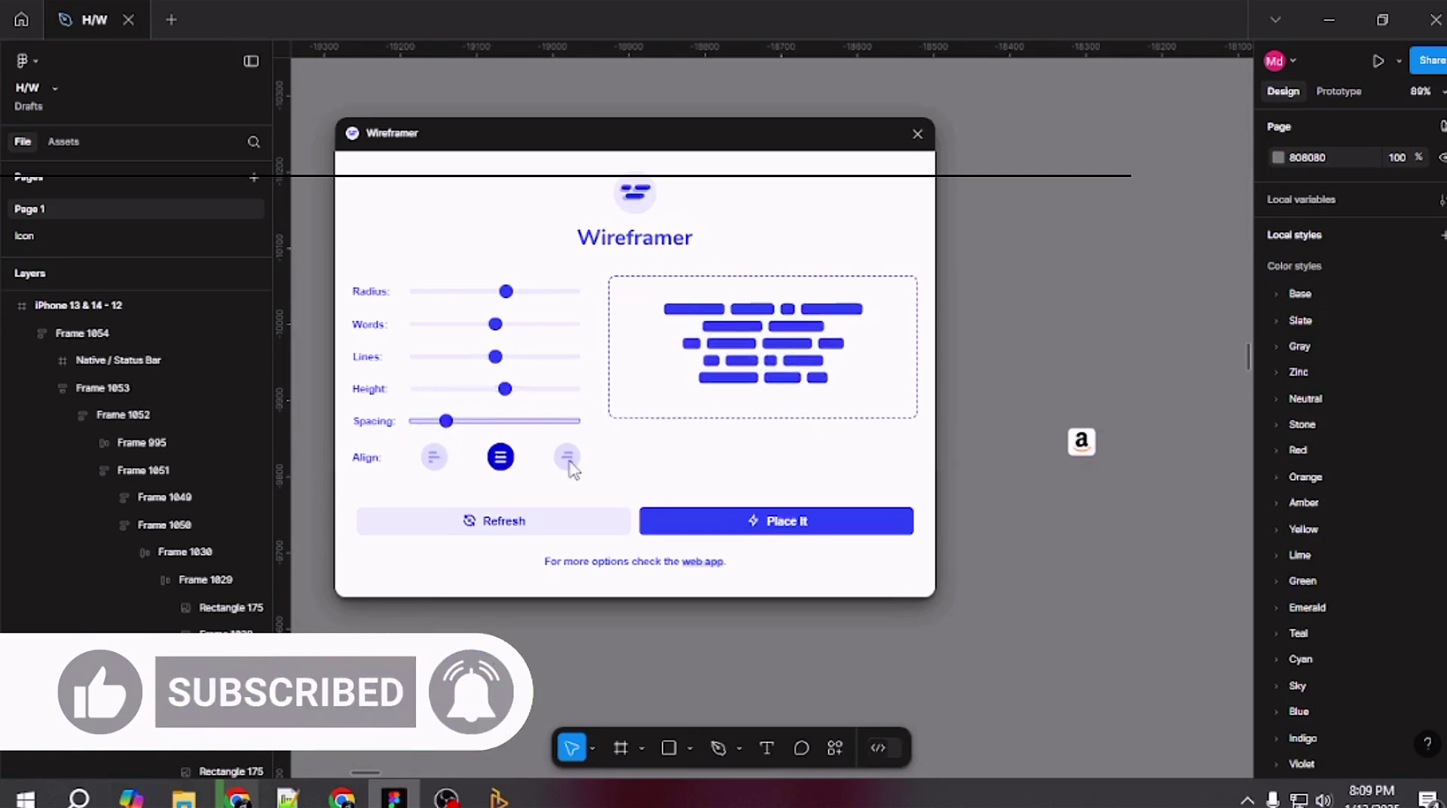
click(753, 527)
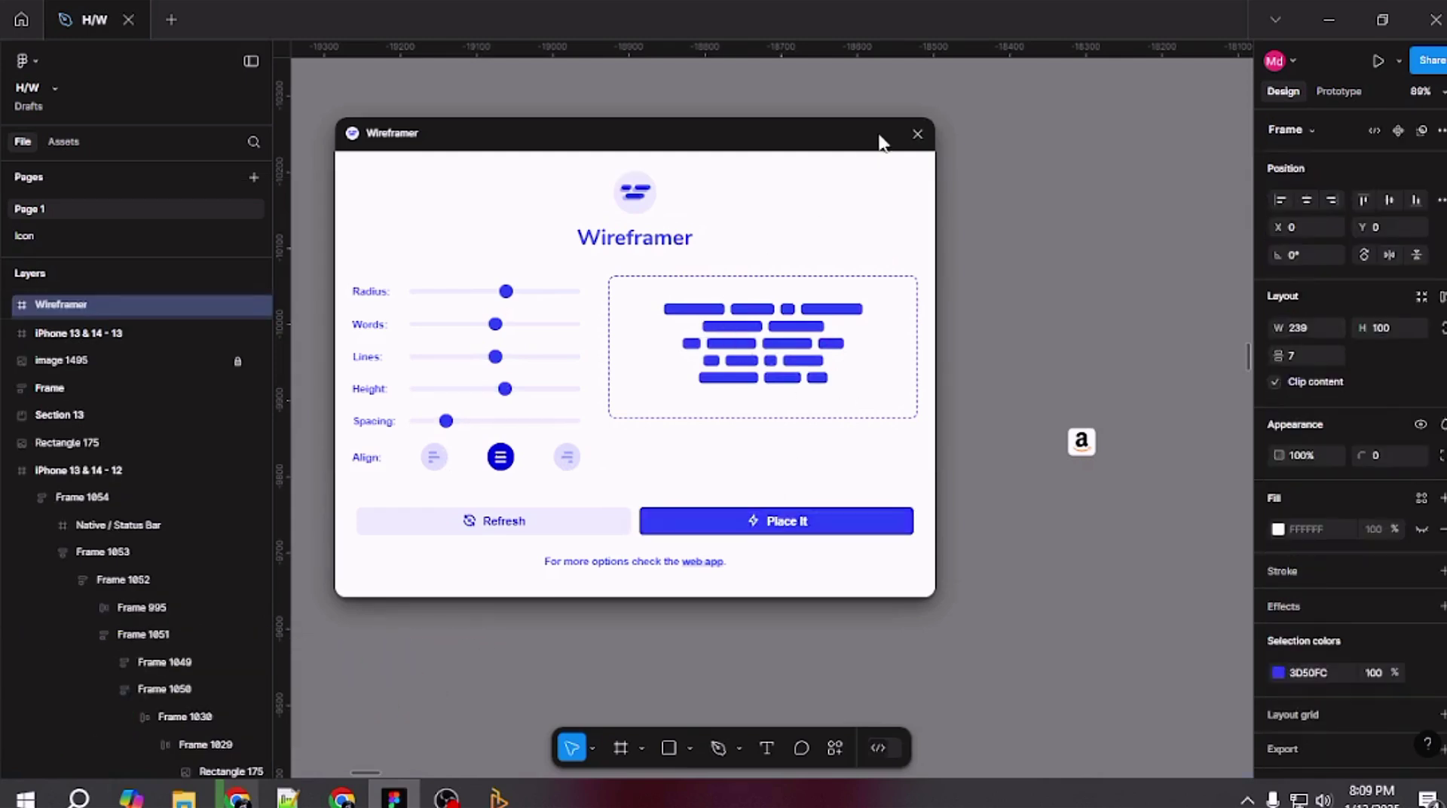
click(917, 135)
- Find the placed Wireframer frame and move it clear of the black logo frame to X -672, Y -257
scroll(875, 269, down, 6)
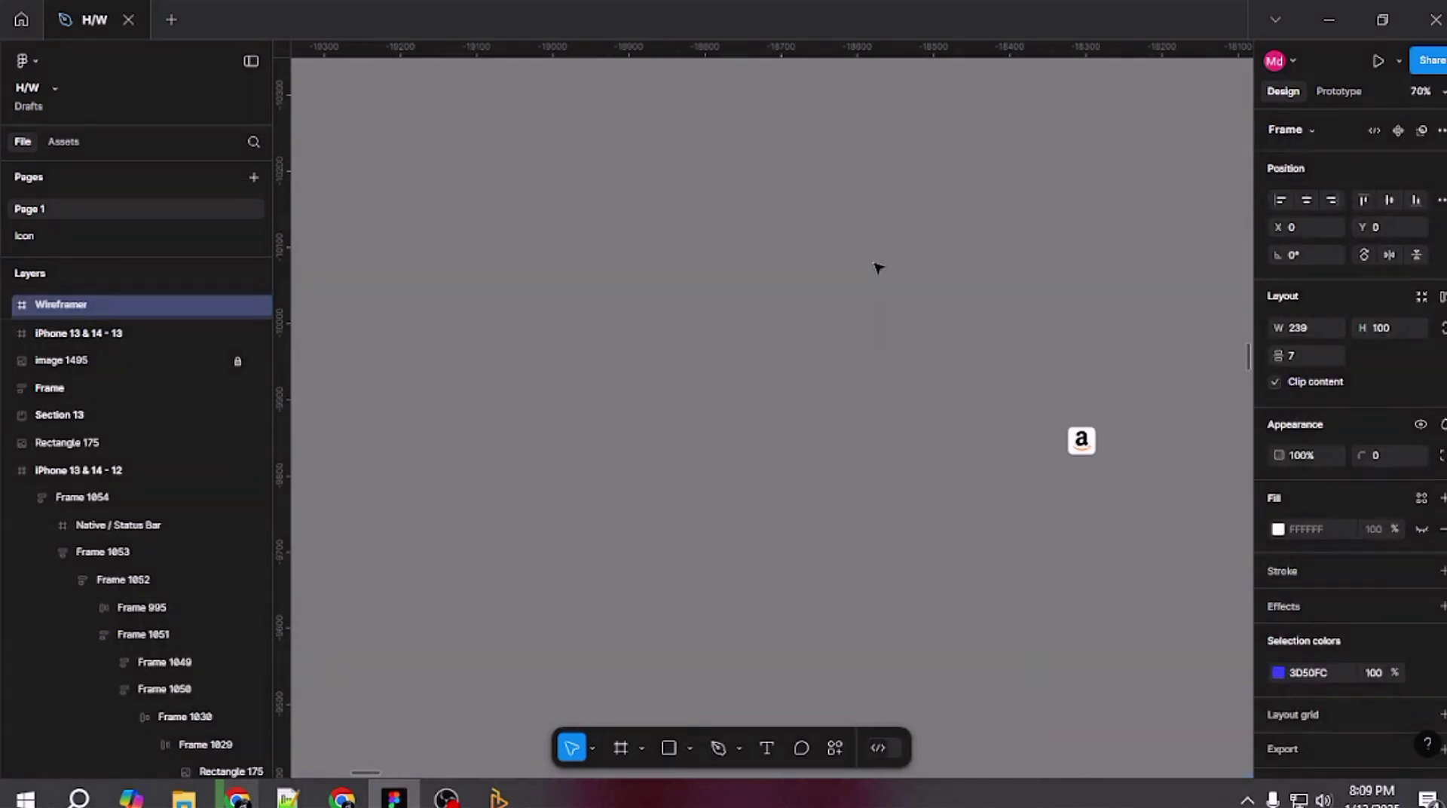
scroll(872, 273, down, 4)
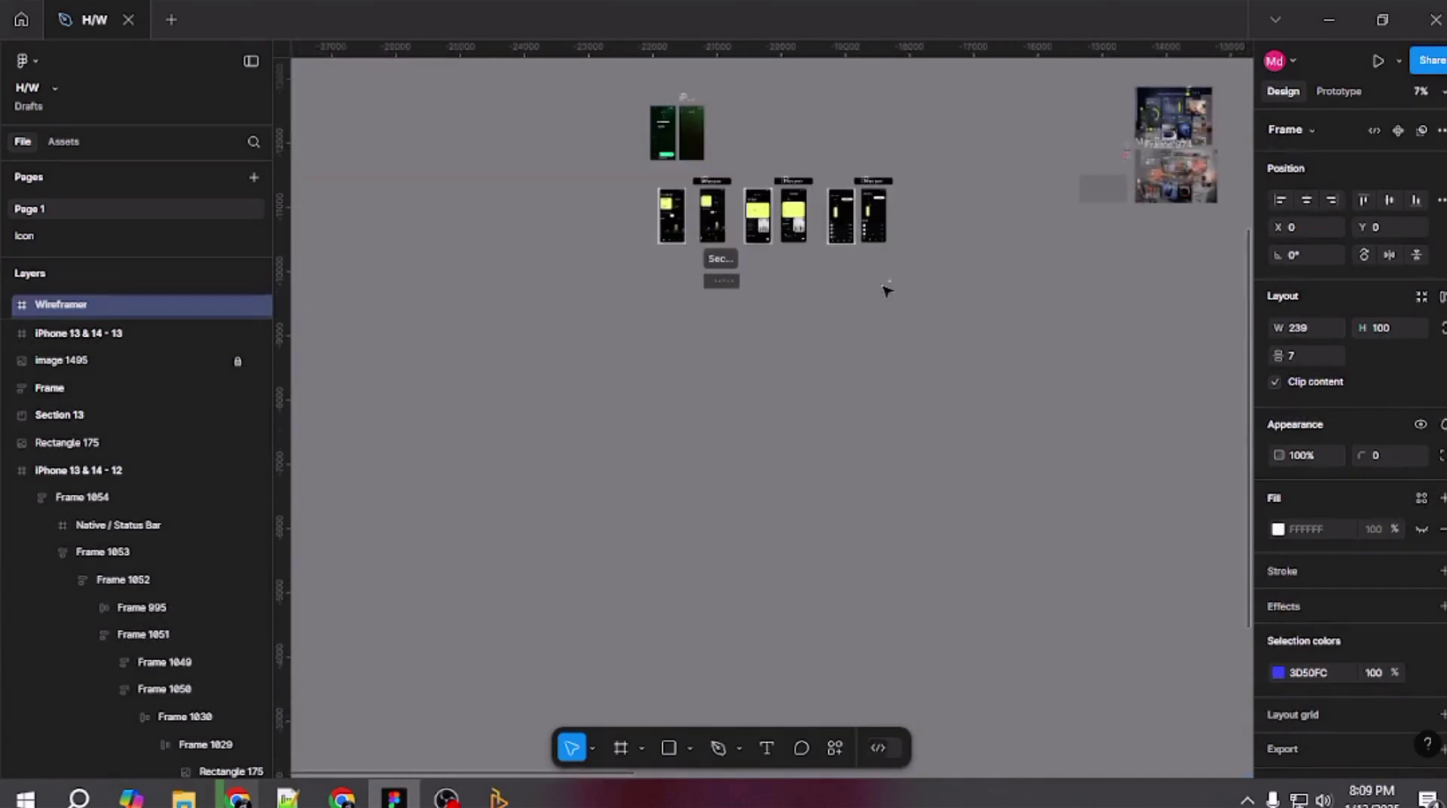
scroll(882, 287, down, 4)
drag(940, 327, 677, 312)
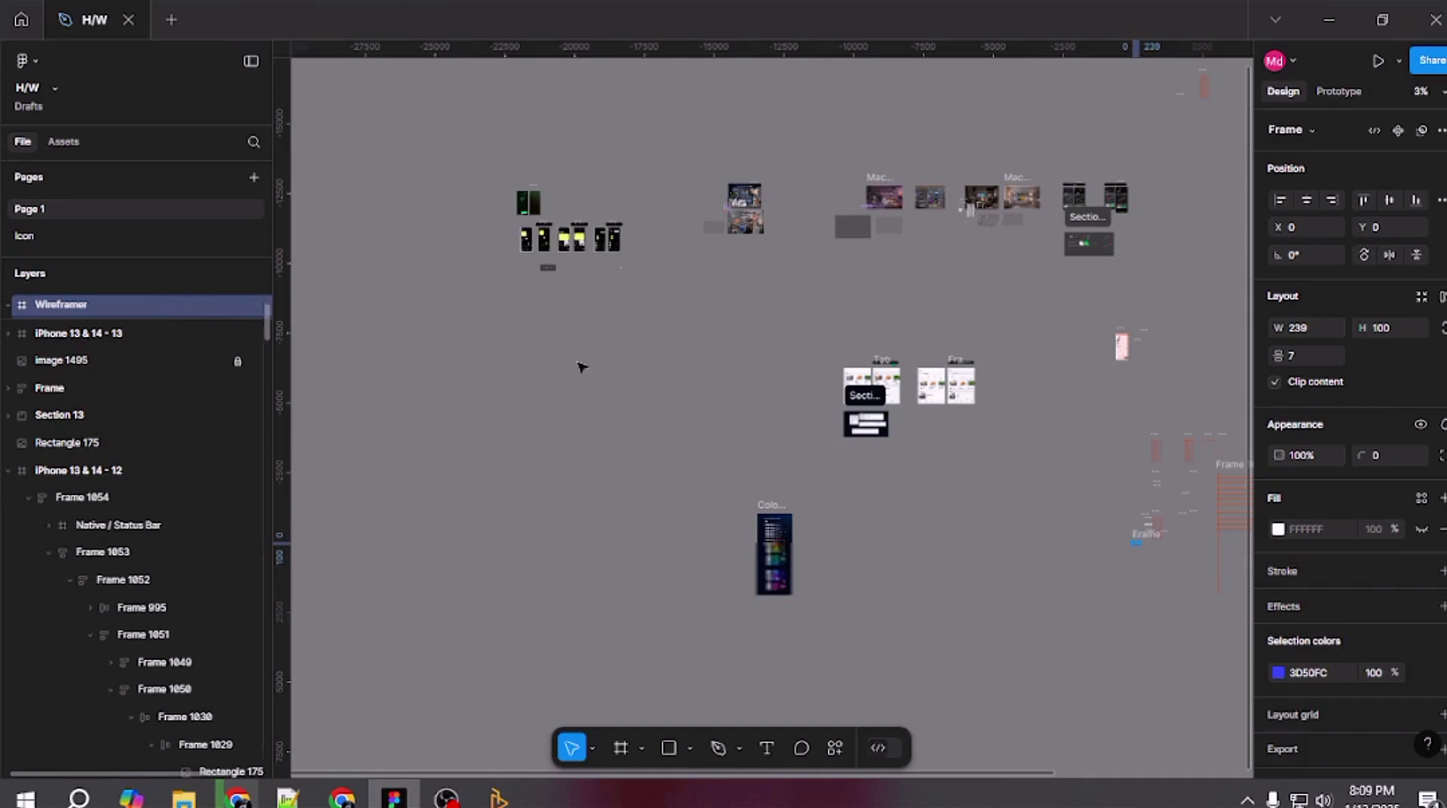
scroll(872, 553, right, 3)
scroll(972, 554, up, 2)
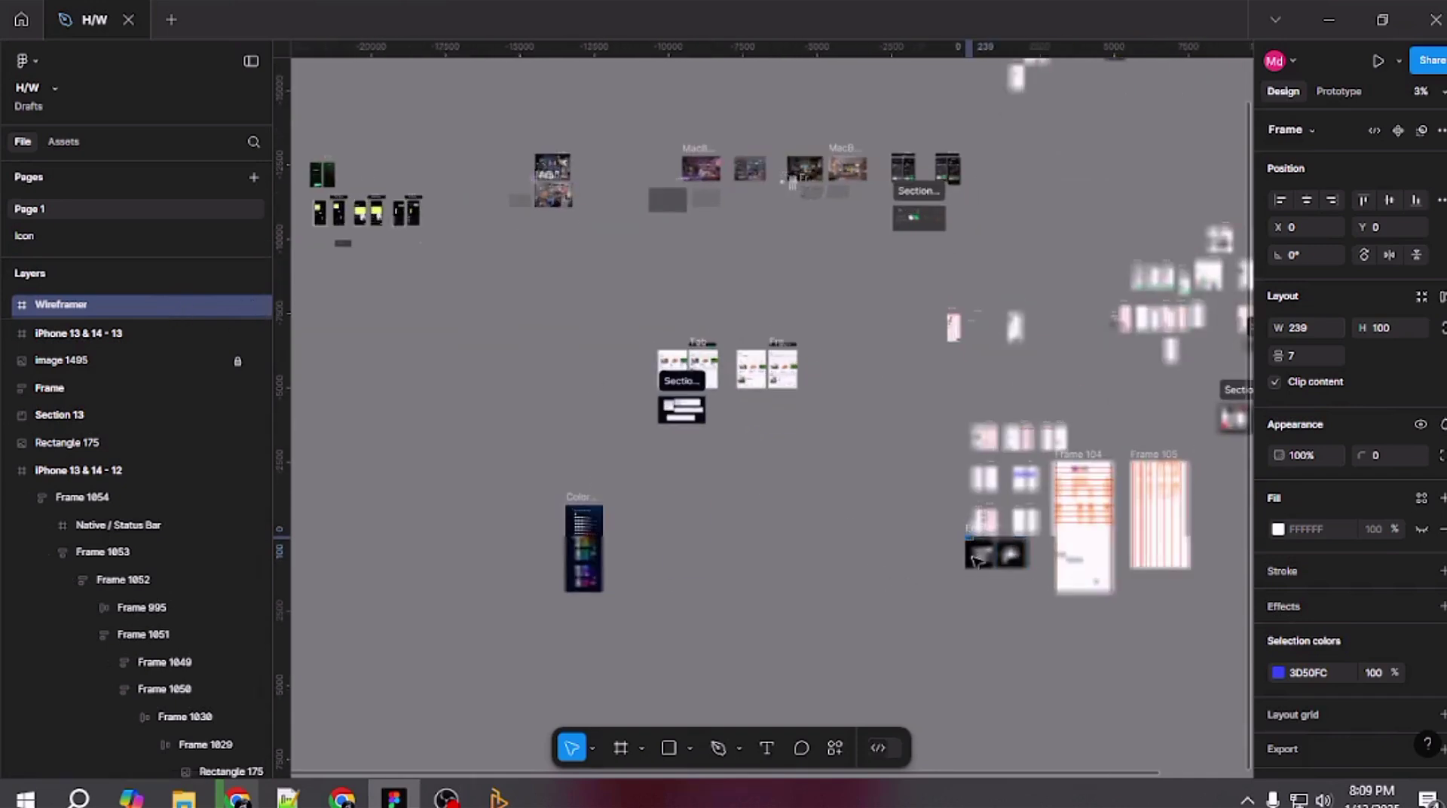
scroll(969, 557, up, 5)
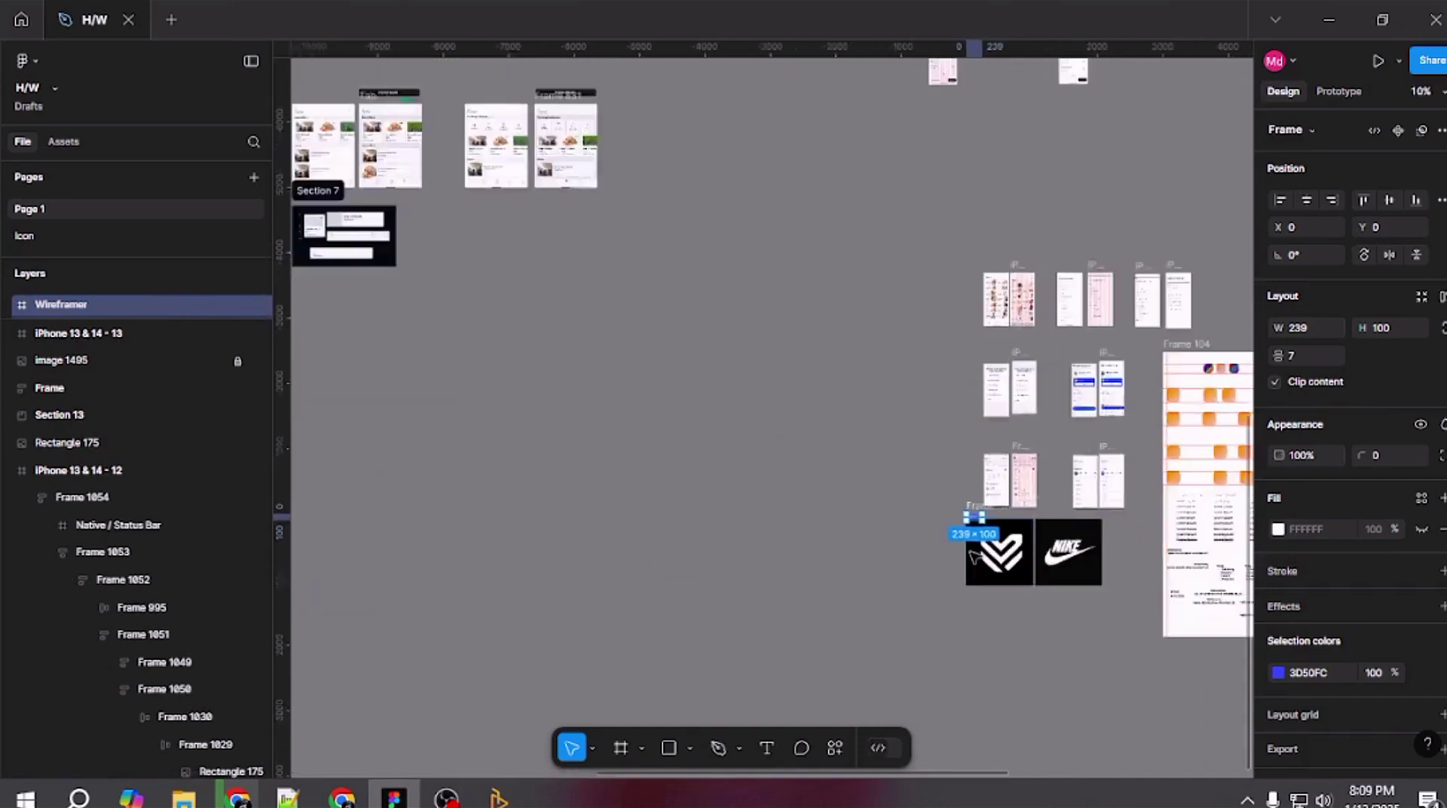
scroll(972, 550, up, 5)
scroll(879, 568, up, 3)
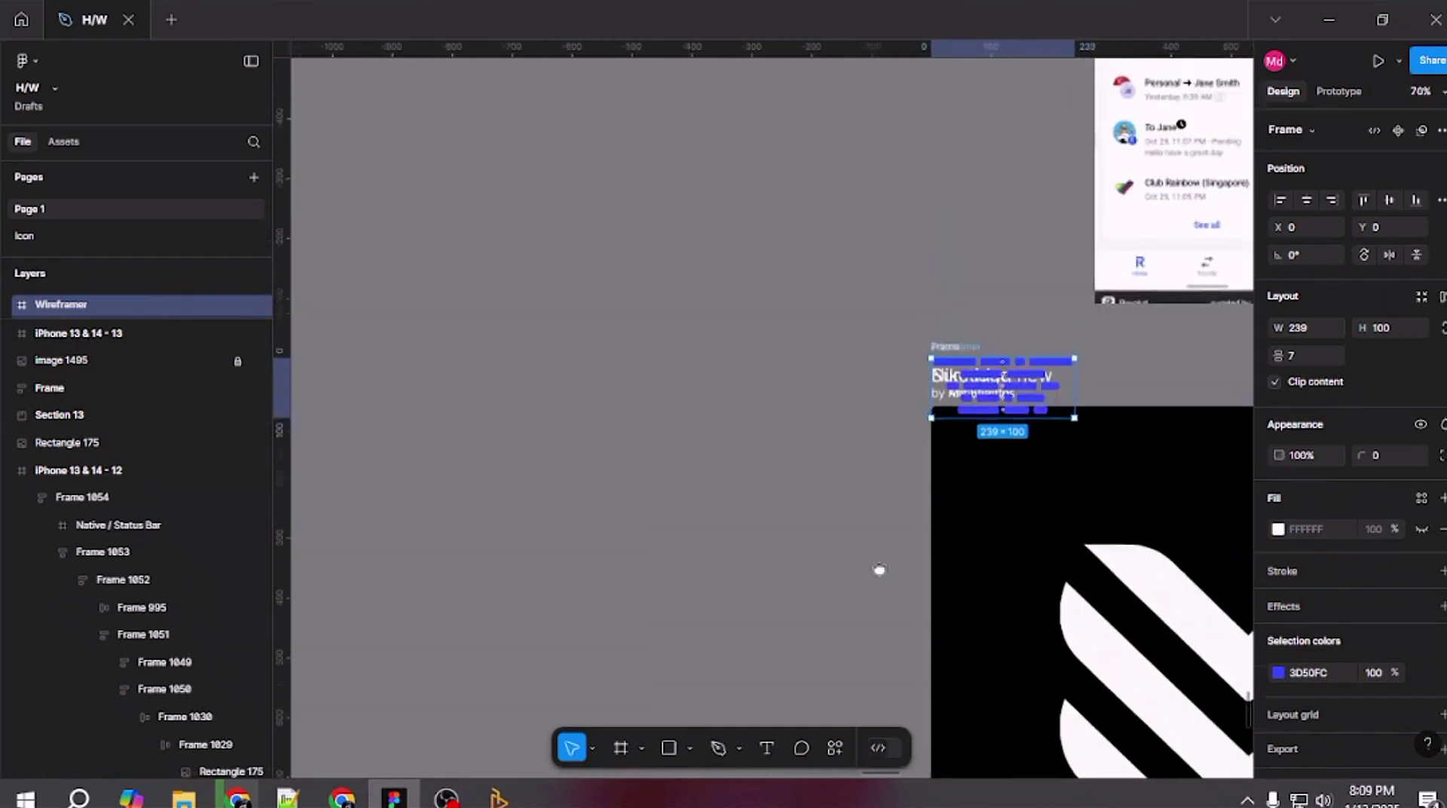
drag(637, 236, 569, 214)
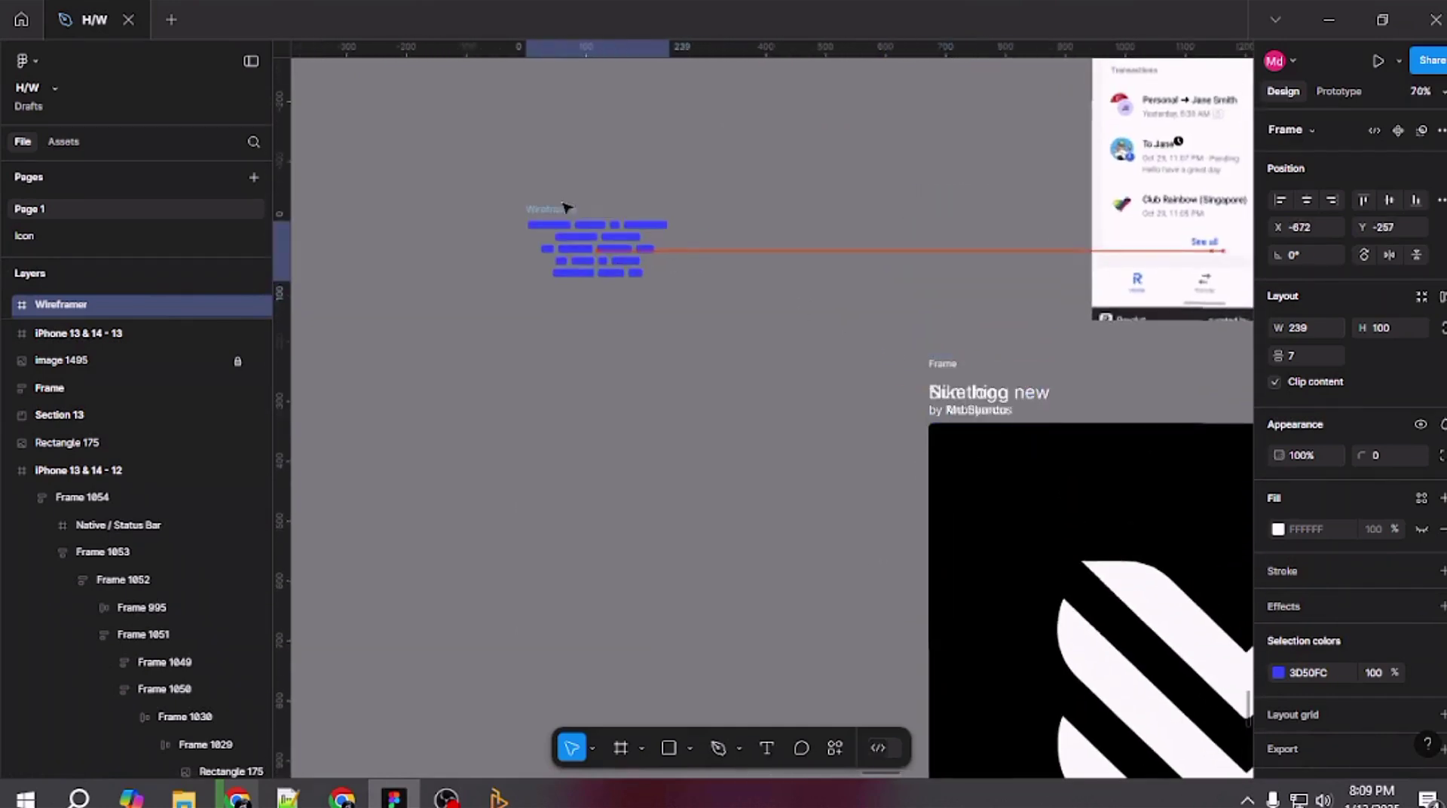
- Examine the bars of the placed Wireframer frame up close, selecting the group in its first row
scroll(743, 337, up, 5)
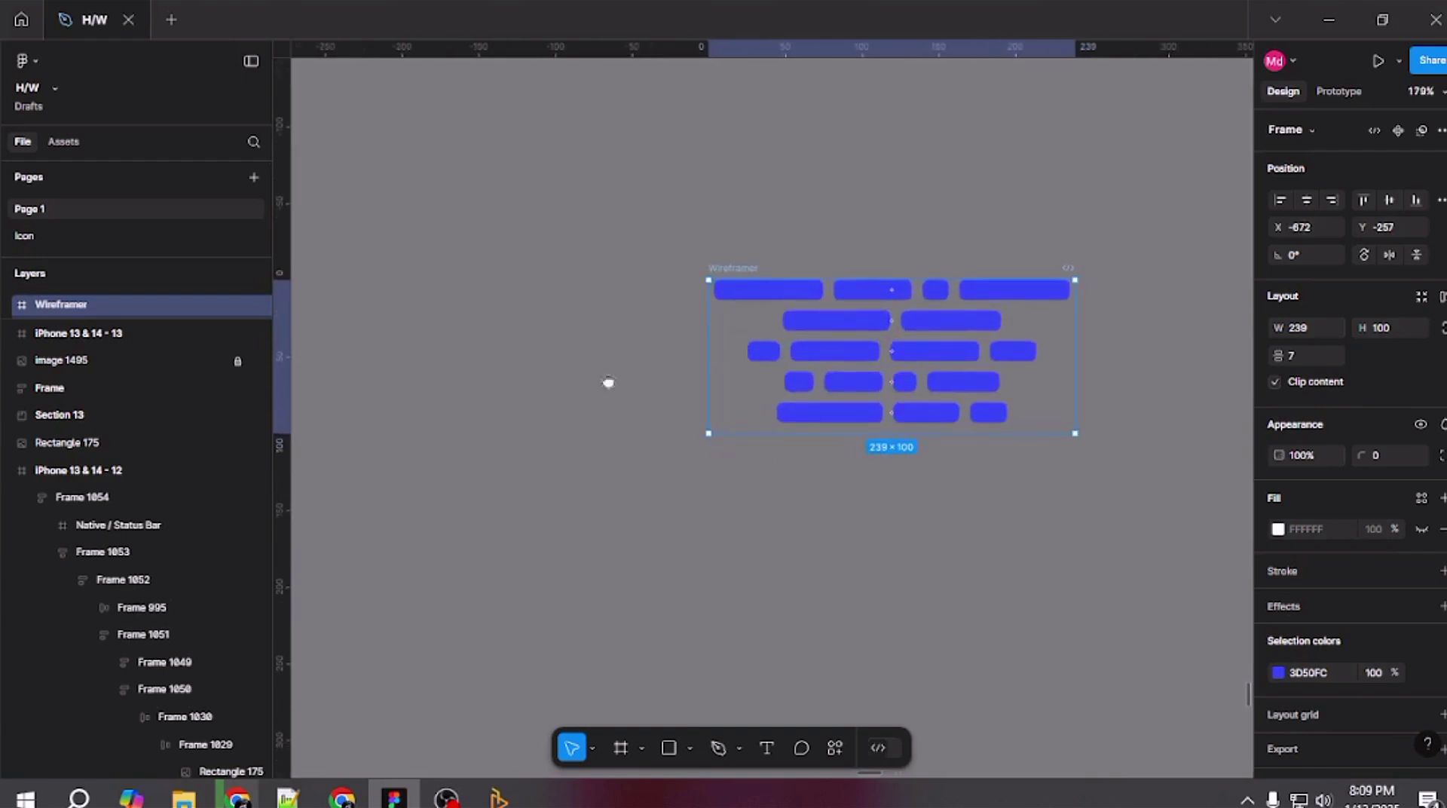
scroll(697, 394, up, 10)
drag(631, 404, 366, 463)
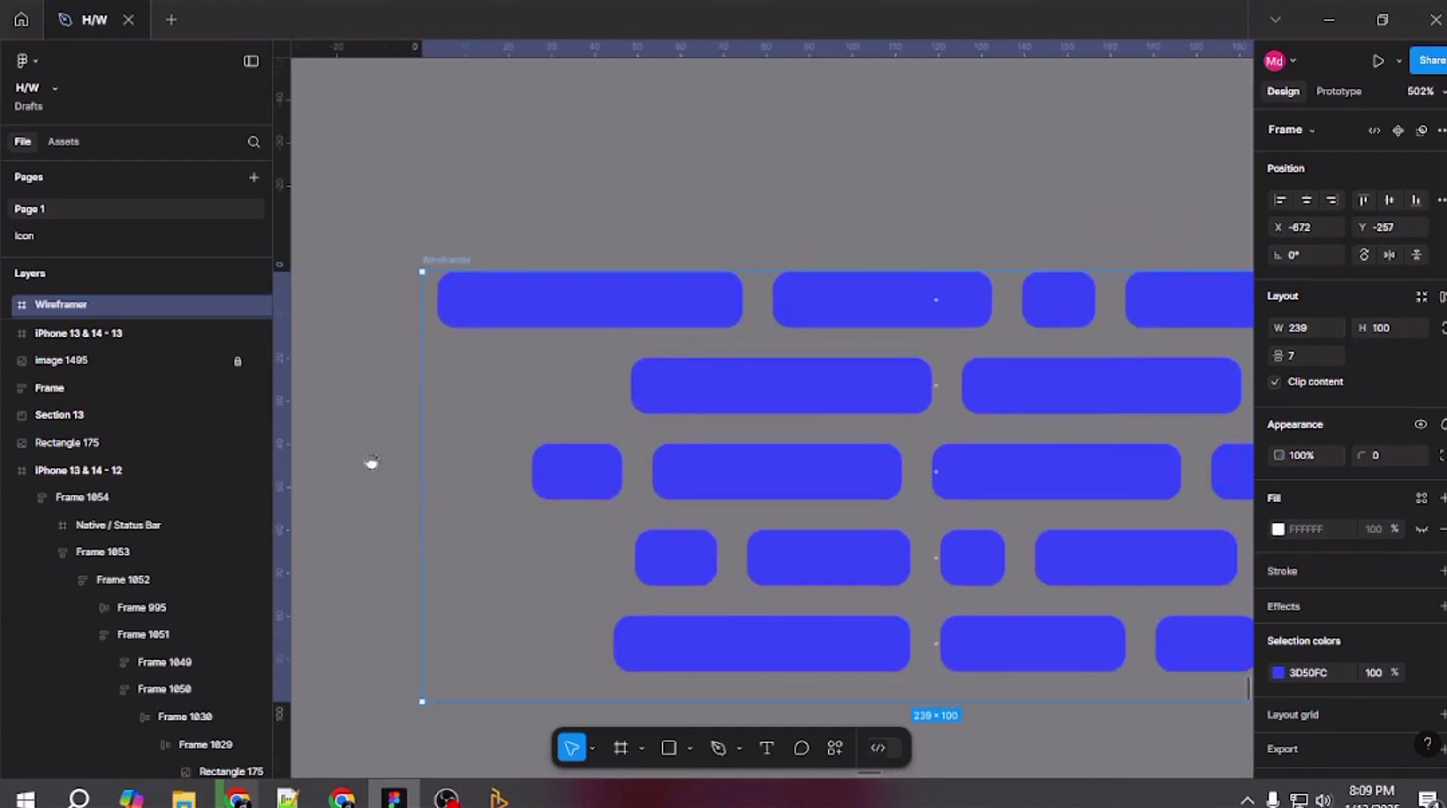
key(Escape)
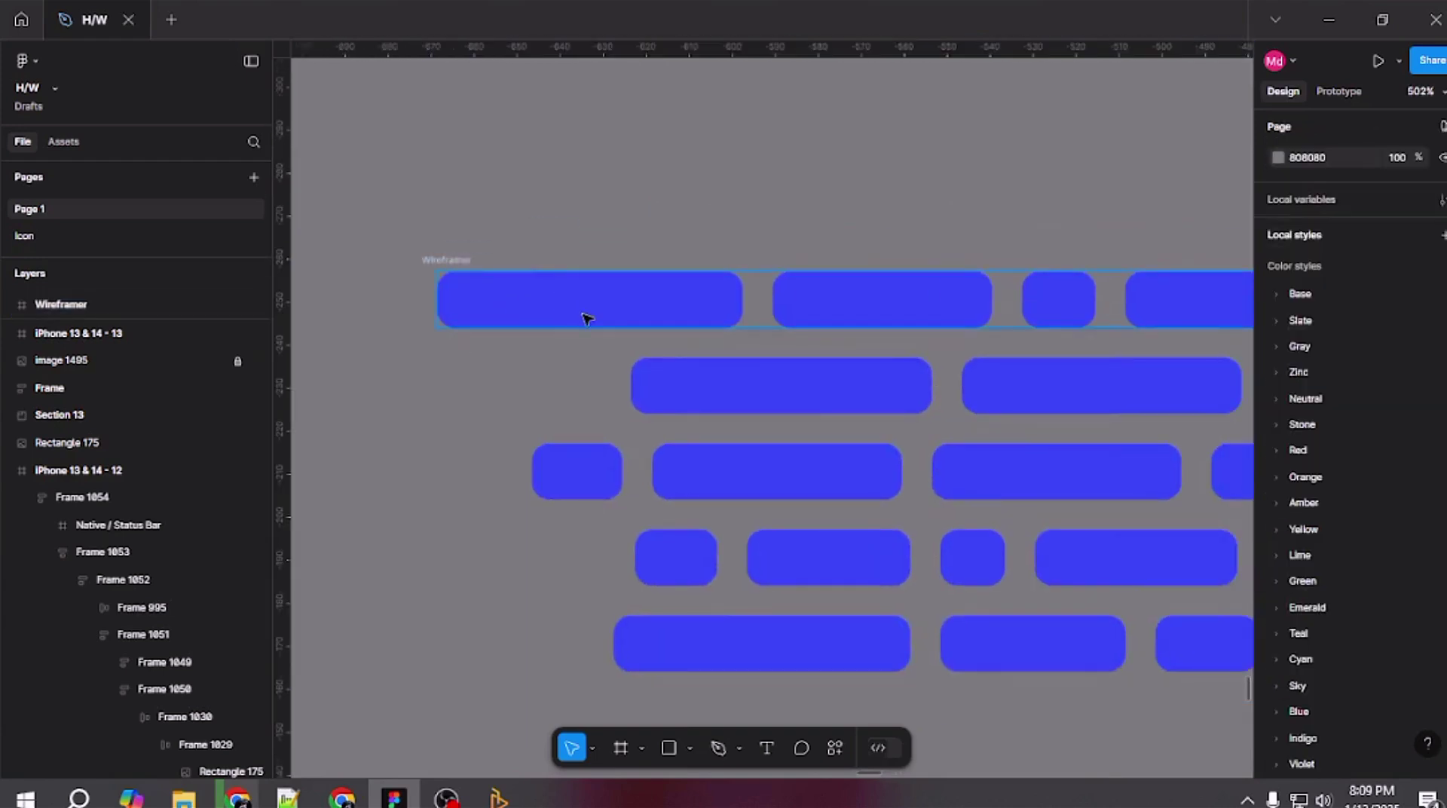
click(587, 318)
click(610, 307)
- Delete the Wireframer frame from the canvas
click(622, 233)
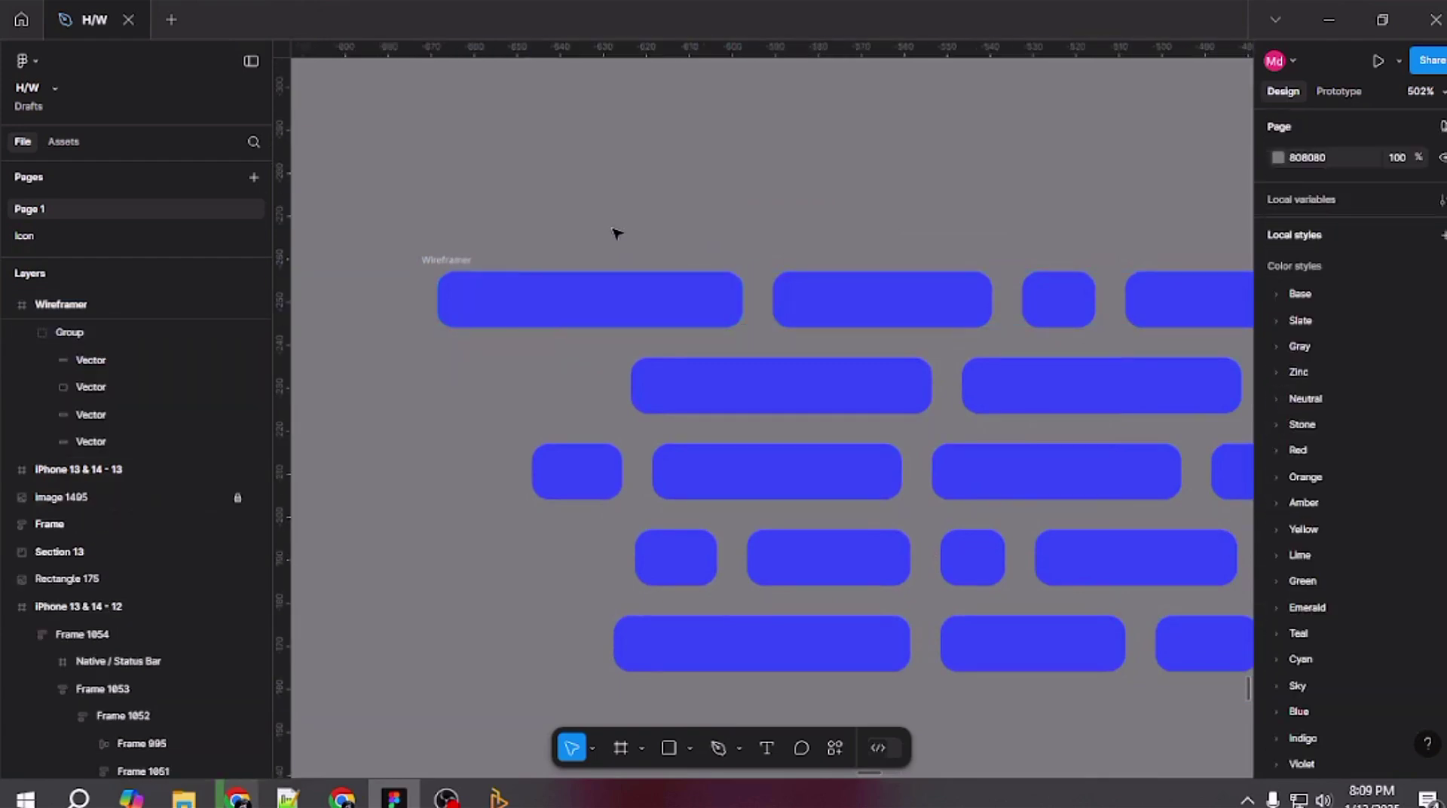
click(456, 262)
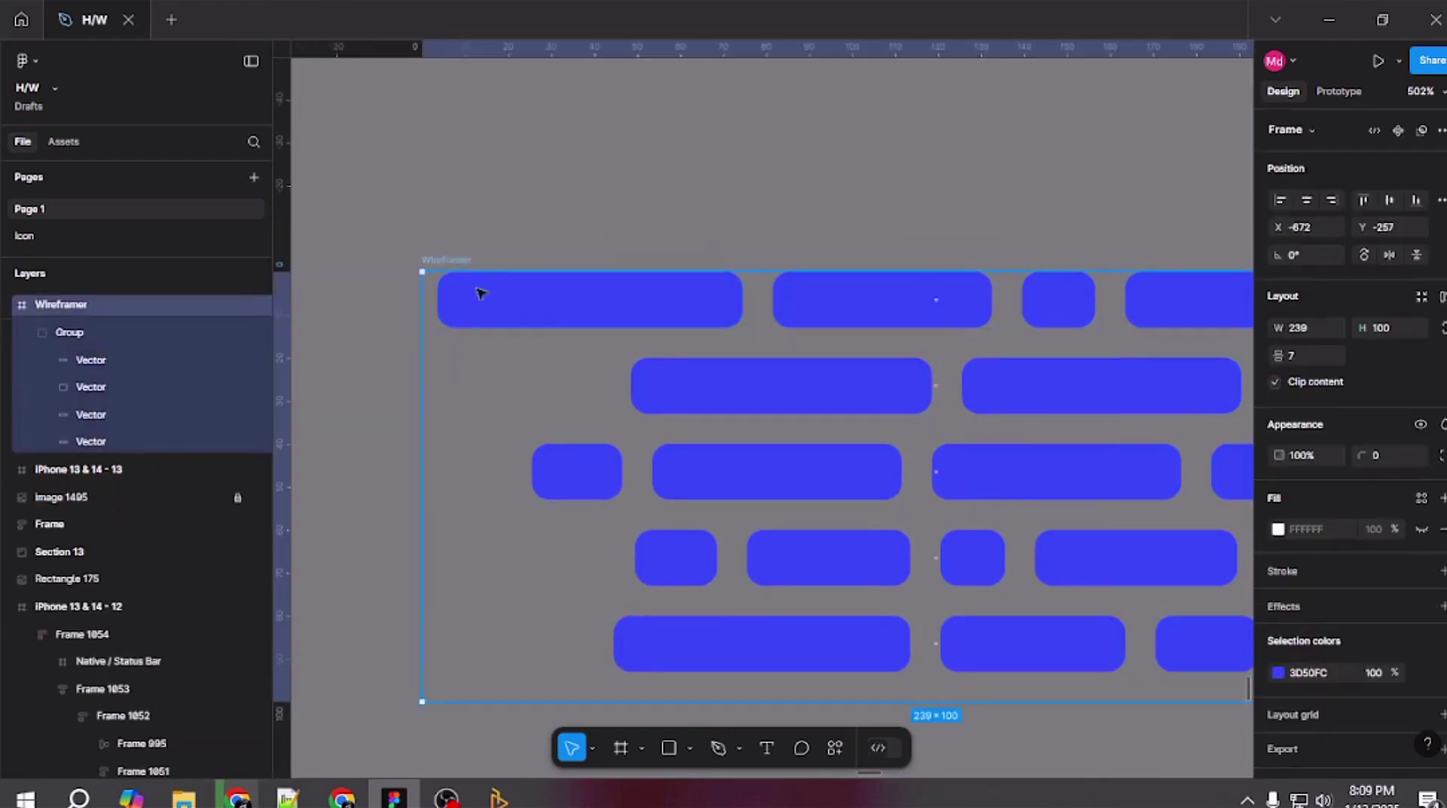
key(Delete)
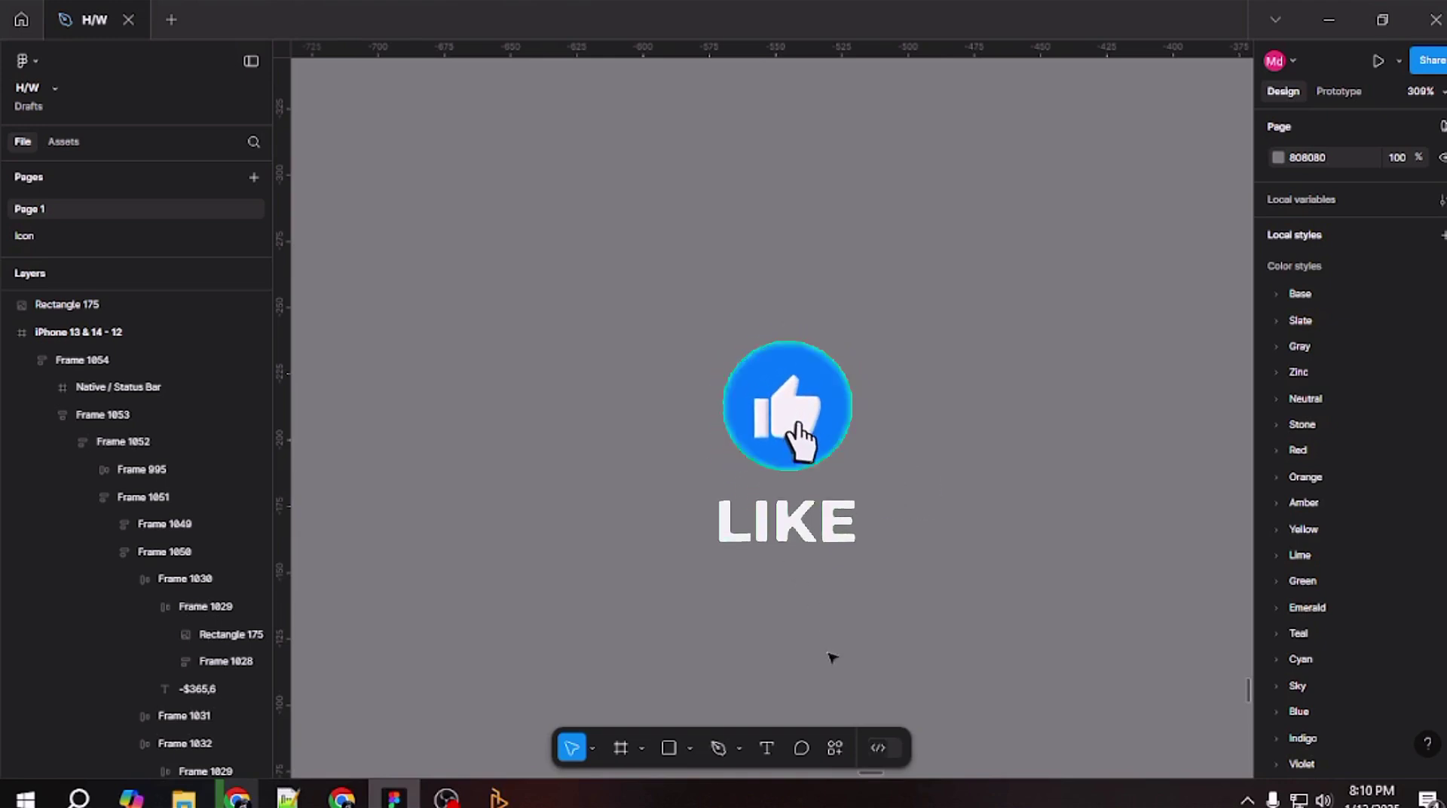
- Search for "blush" among the available actions and run the Blush plugin
click(835, 747)
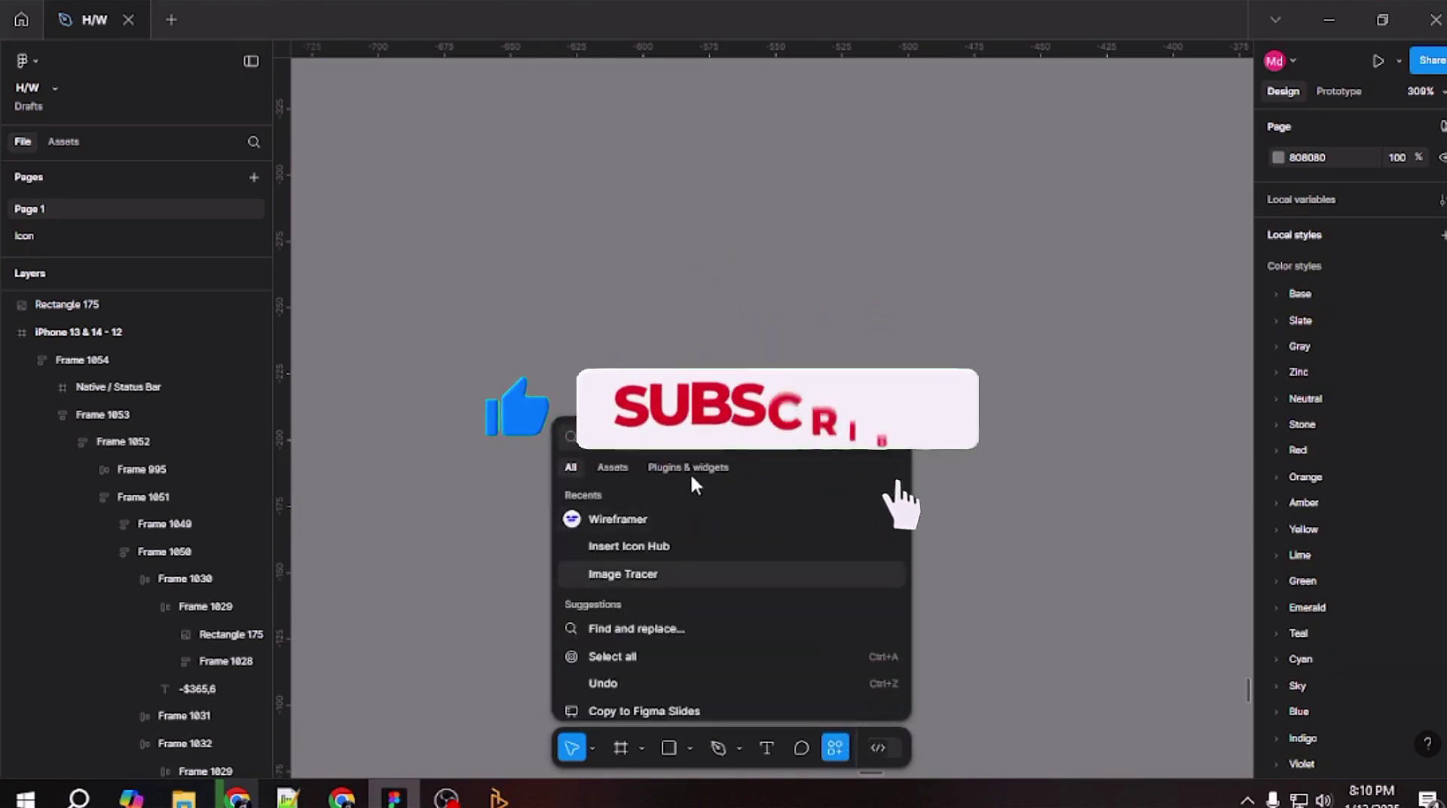
scroll(694, 491, down, 5)
text(ush)
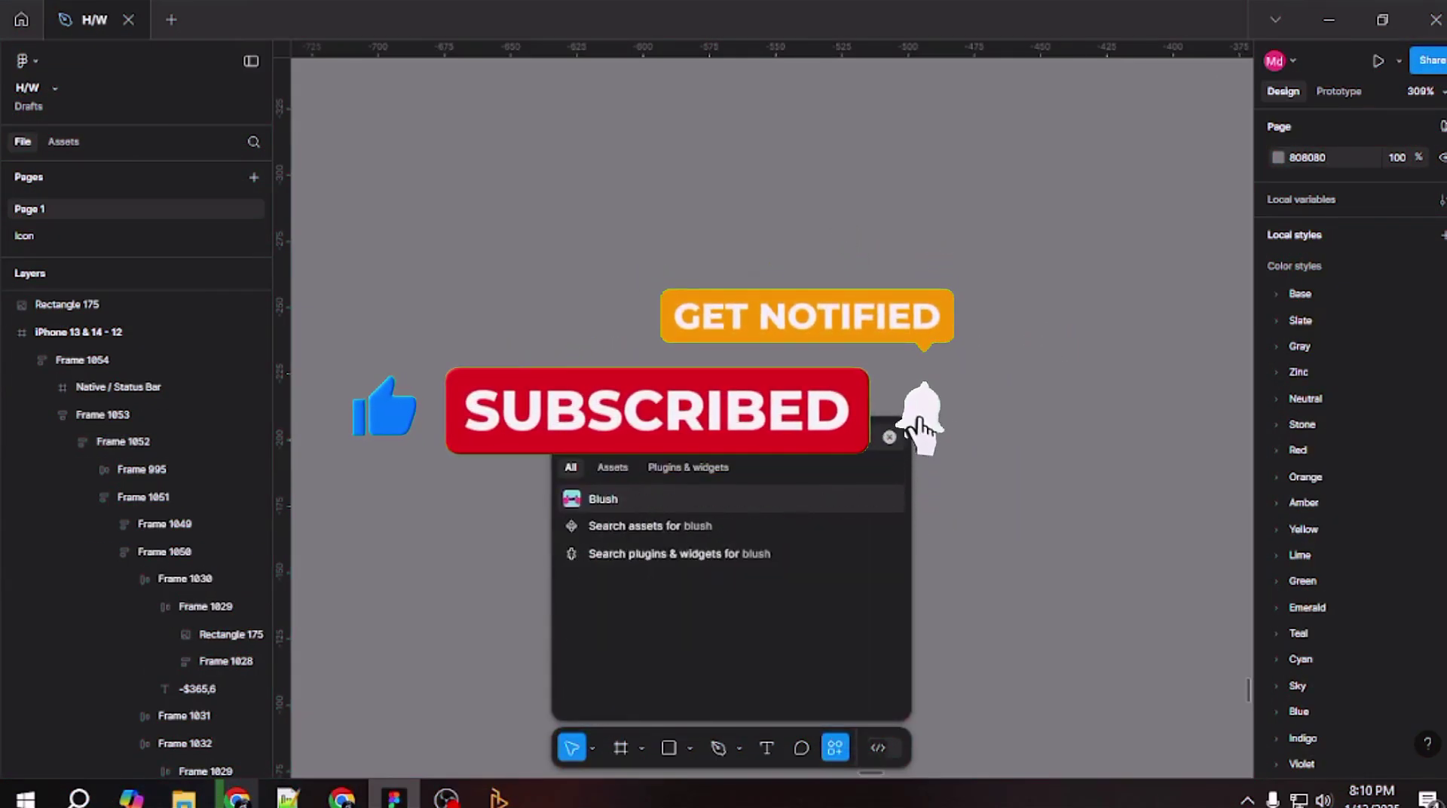
click(655, 498)
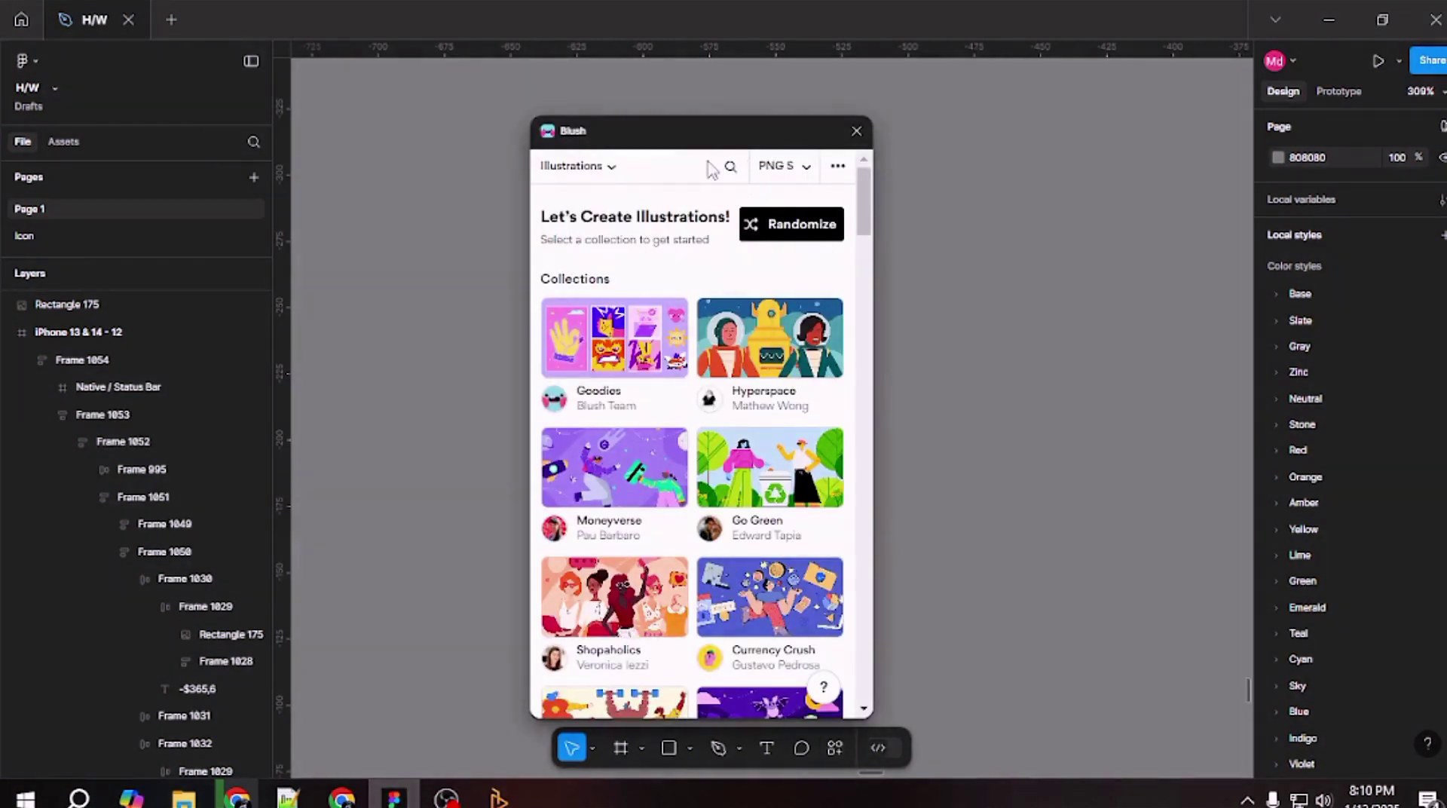
- Place the Error illustration from Blush's Goodies collection on the canvas and close the plugin
drag(694, 148, 714, 142)
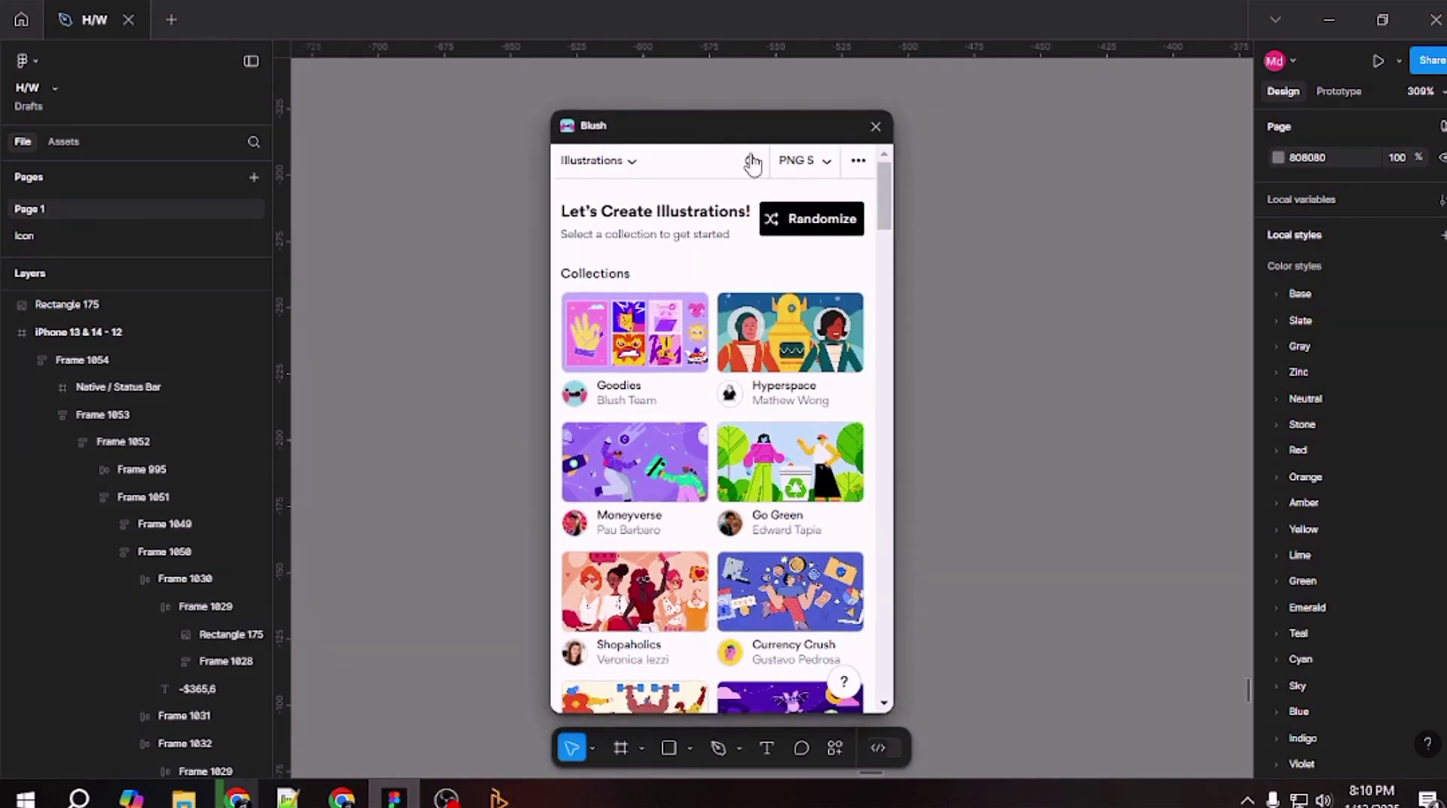
click(751, 162)
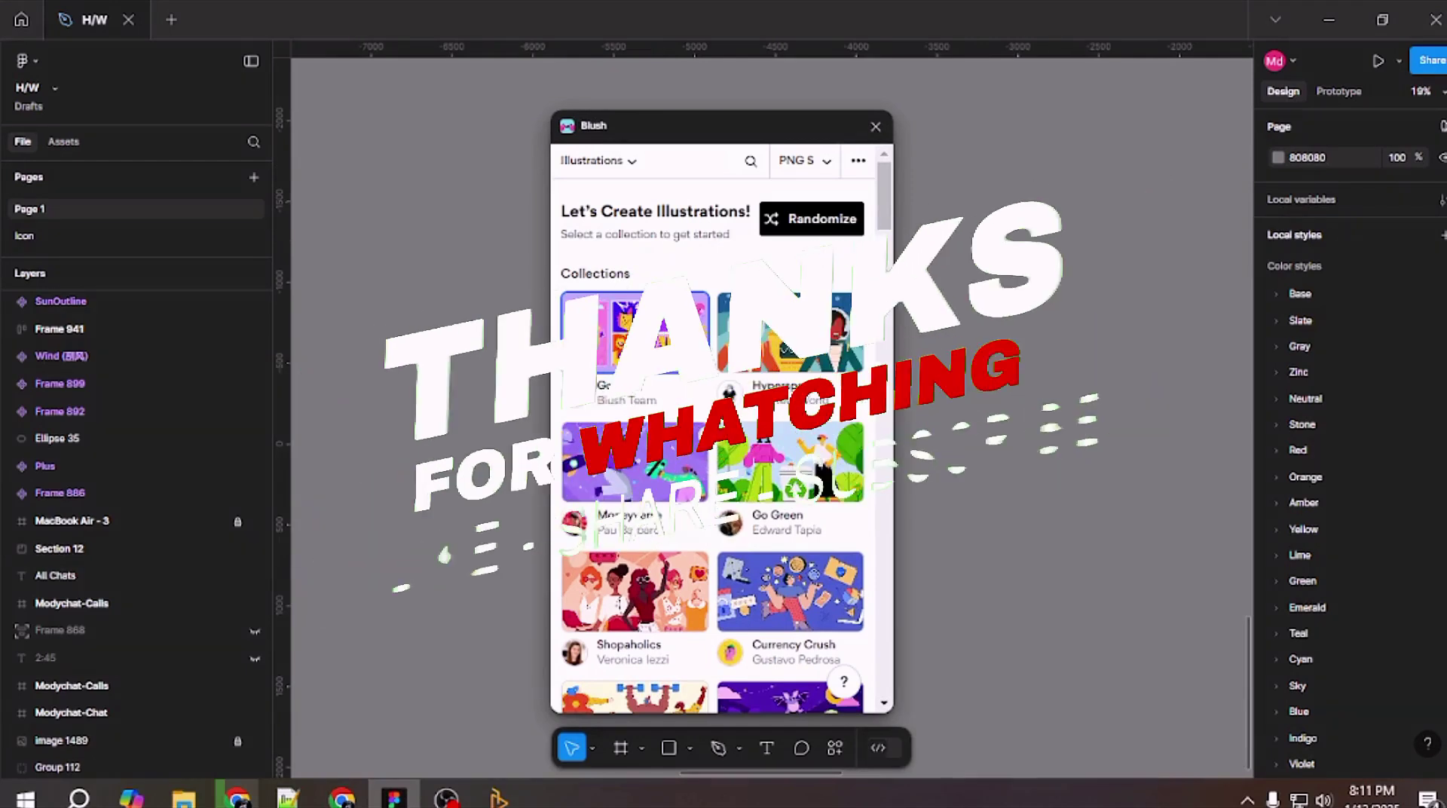
click(637, 350)
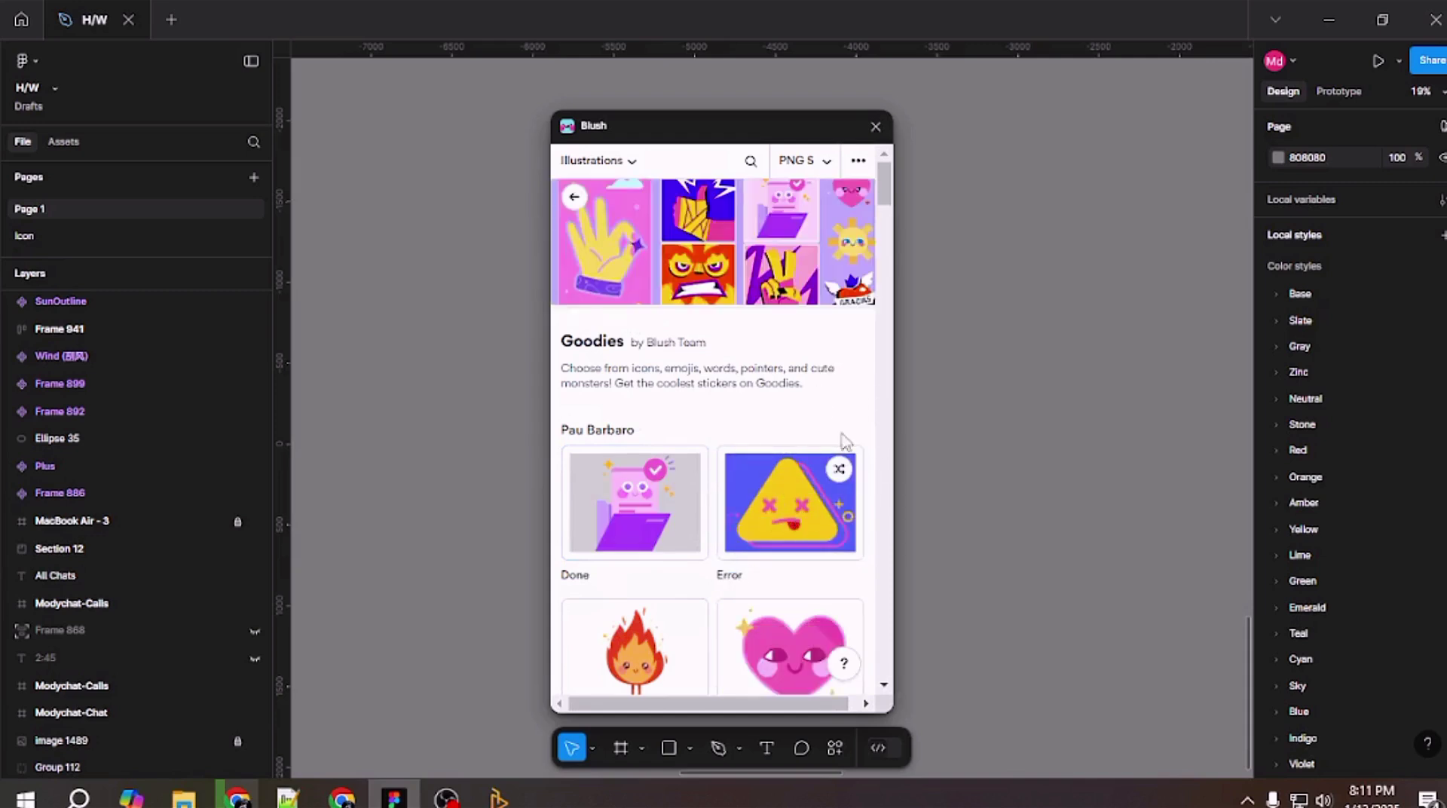
click(817, 520)
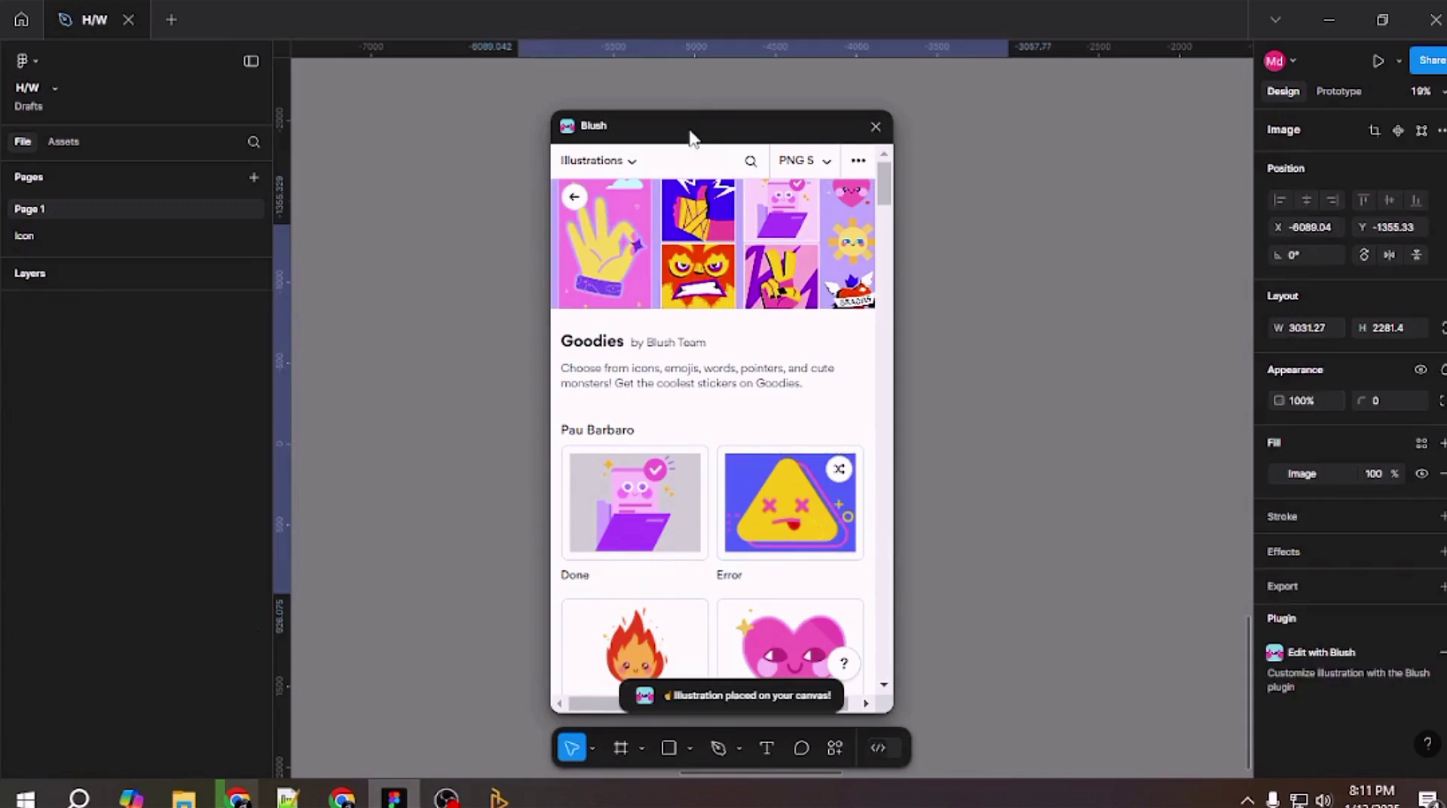
click(875, 125)
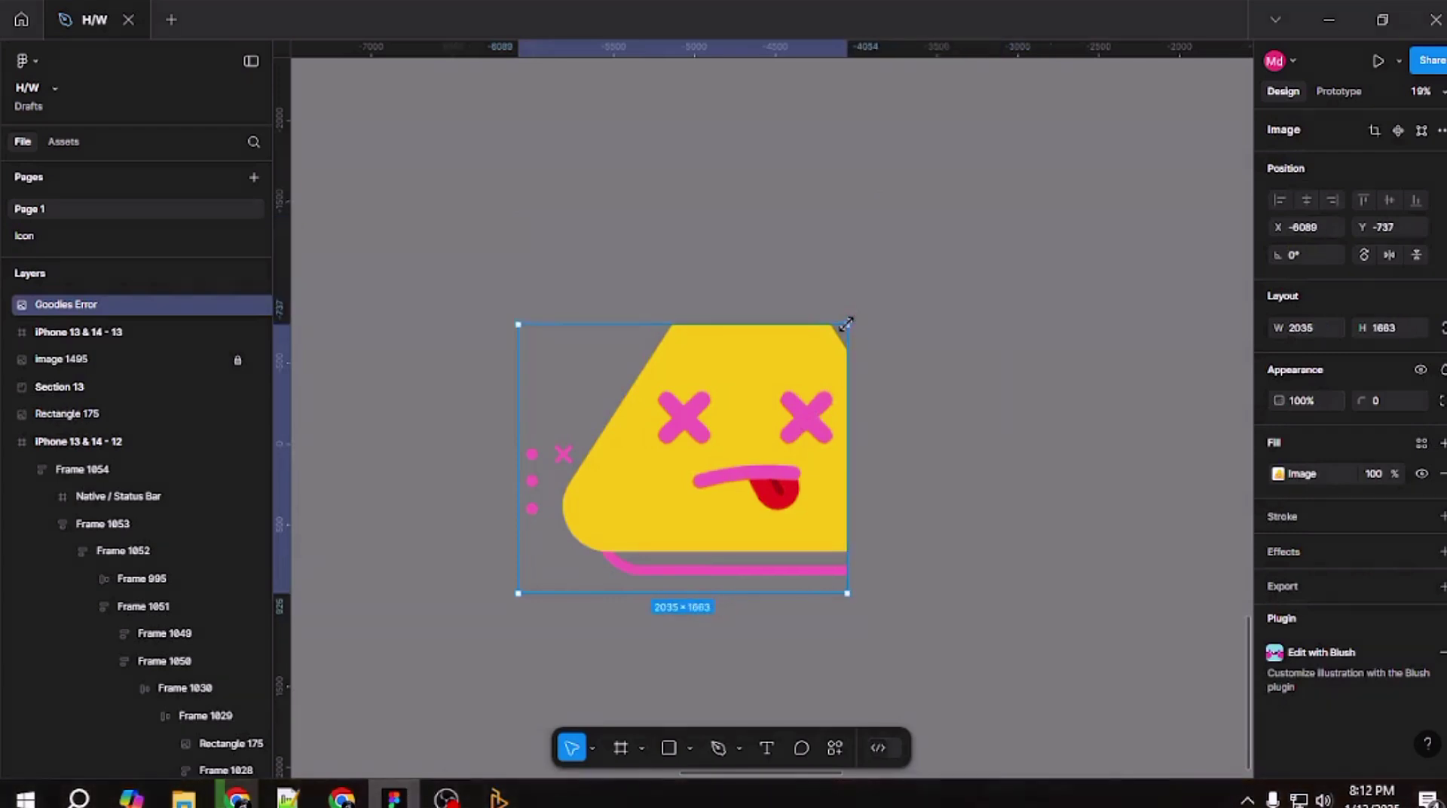
- Open and close the image fill settings of the placed Error illustration, and examine it on the canvas
double_click(811, 431)
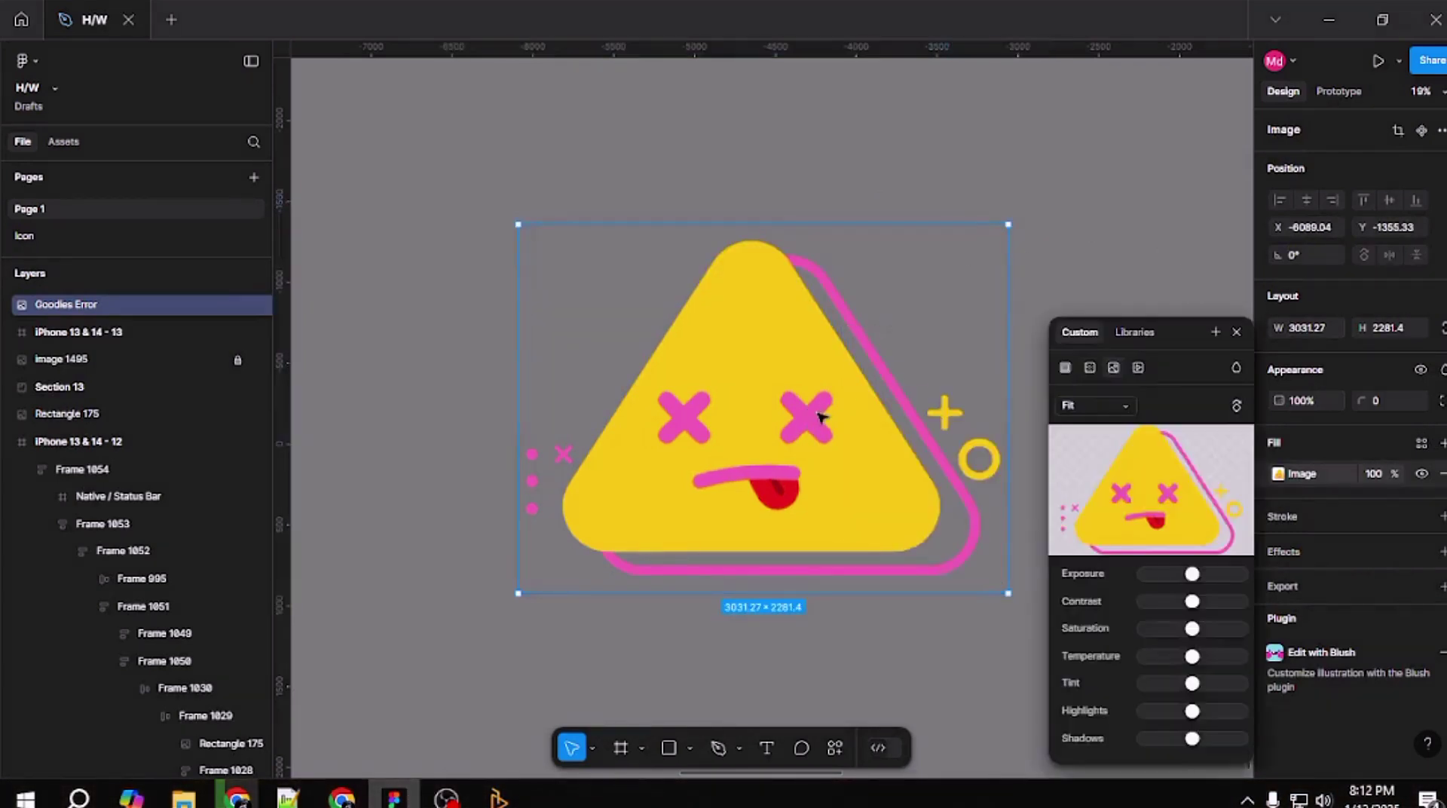
click(1243, 335)
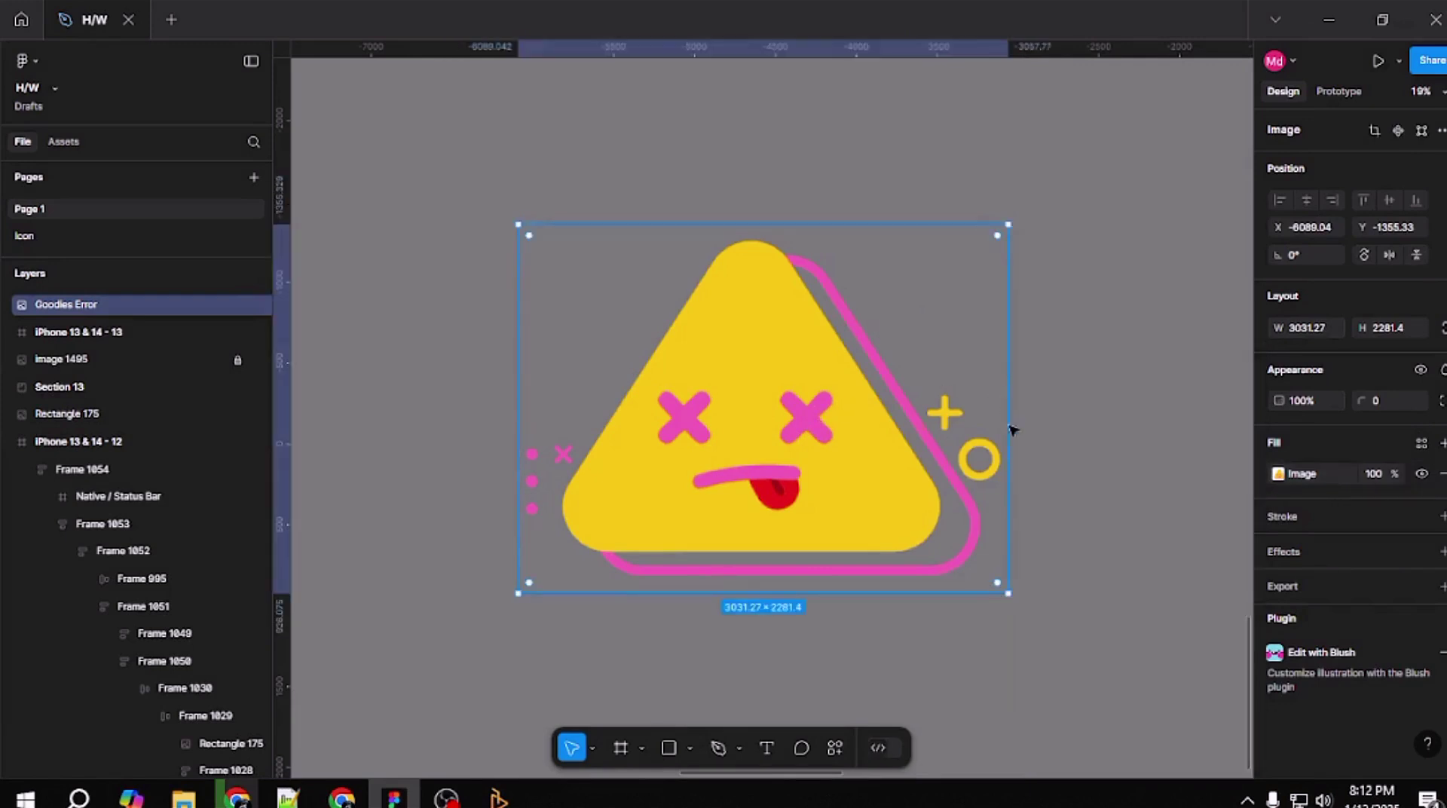
scroll(1008, 415, down, 3)
drag(990, 520, 900, 440)
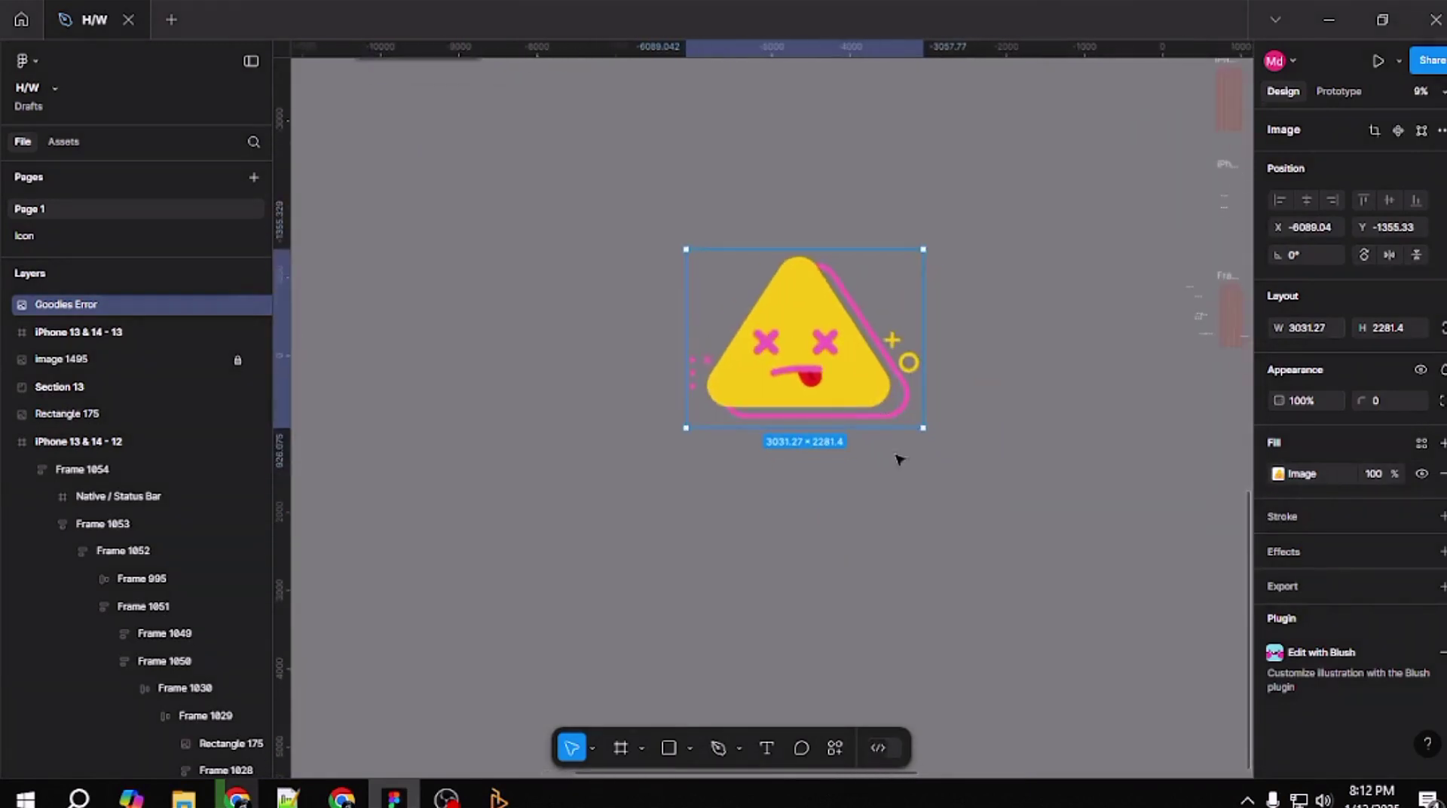
scroll(859, 477, up, 5)
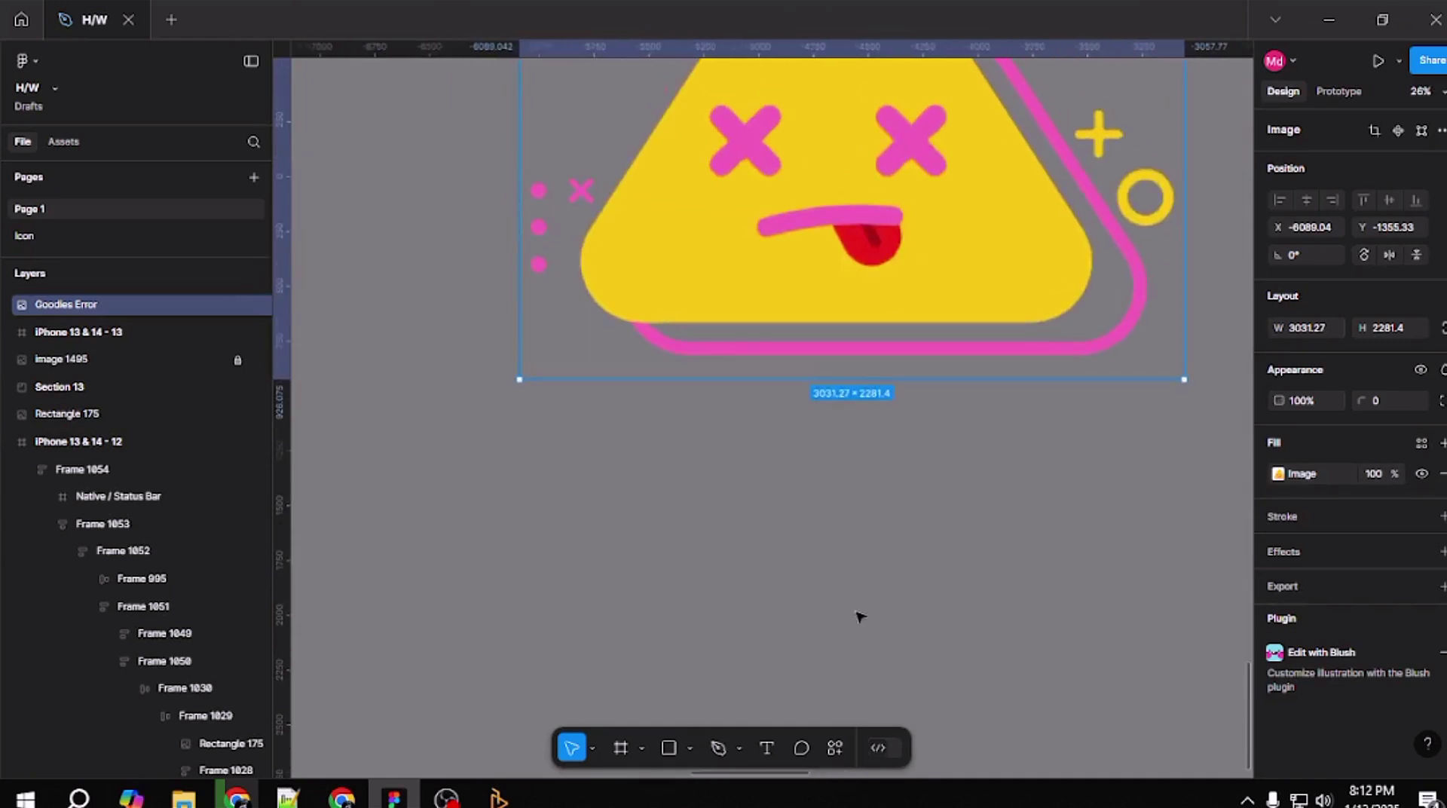